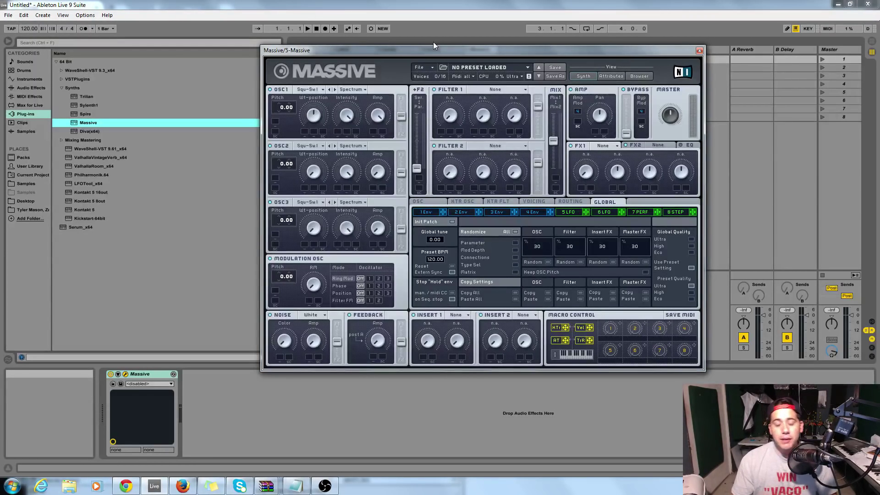
Move the Massive window clear of the session and switch Live to full screen
left_click_drag(434, 48, 459, 64)
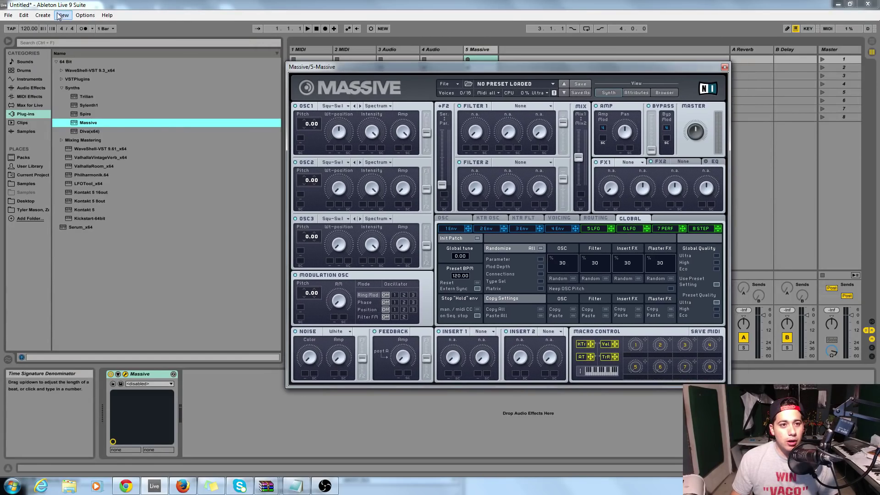
left_click(63, 15)
left_click(63, 26)
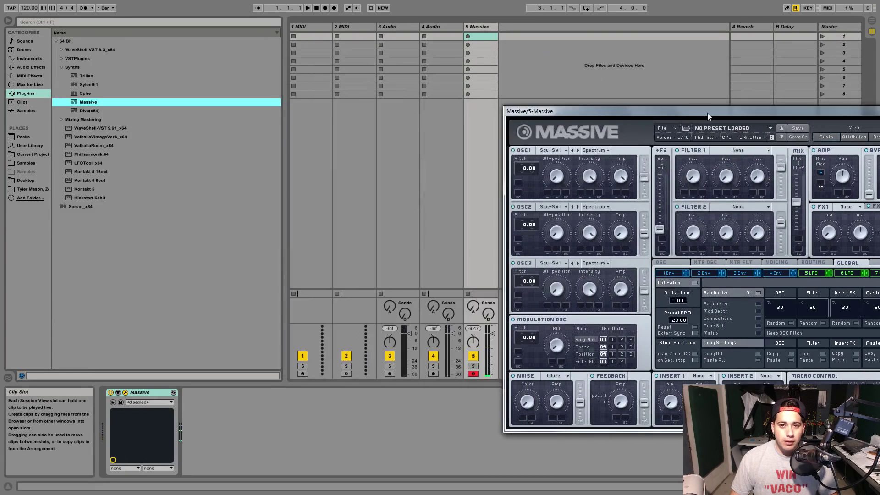
Enlarge the mixer section, test a note, and lower the Massive track's volume to -6.6 dB
left_click_drag(490, 71, 708, 113)
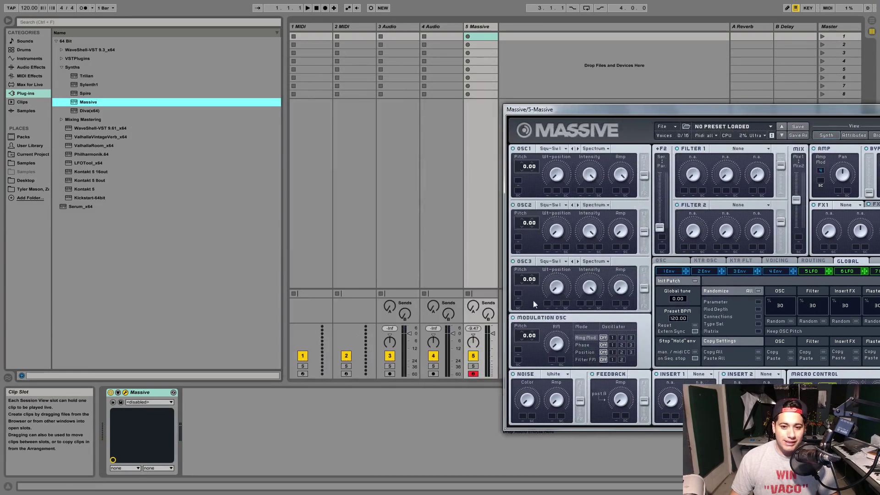
left_click_drag(466, 290, 466, 216)
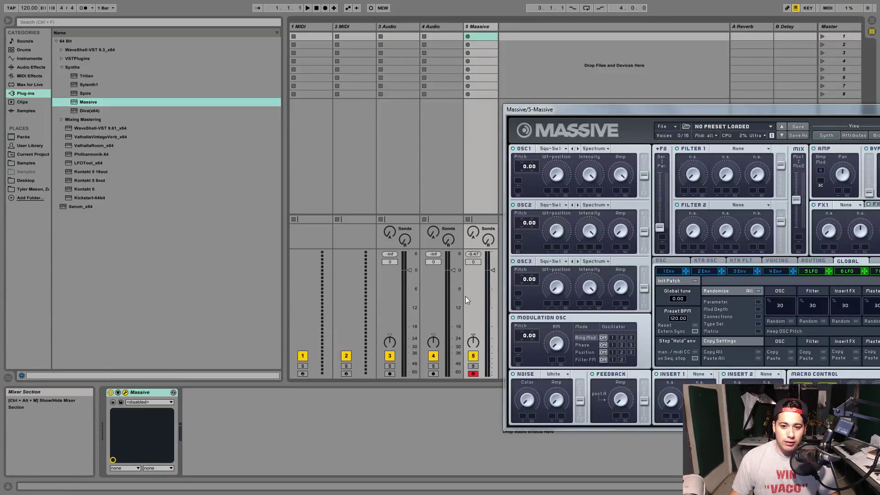
key("a")
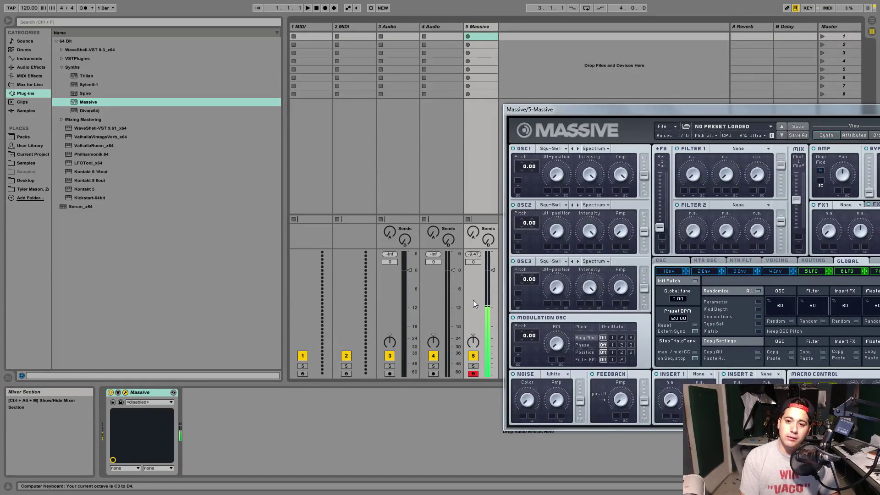
left_click_drag(493, 270, 493, 290)
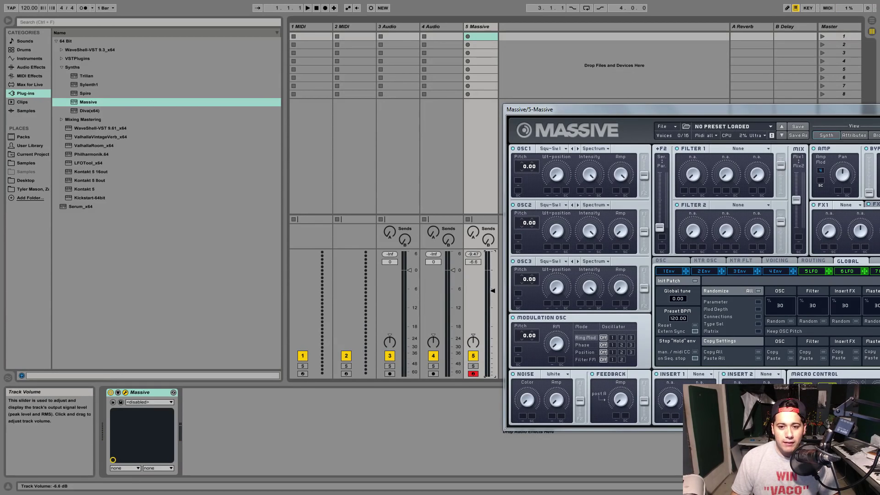
left_click_drag(618, 109, 466, 61)
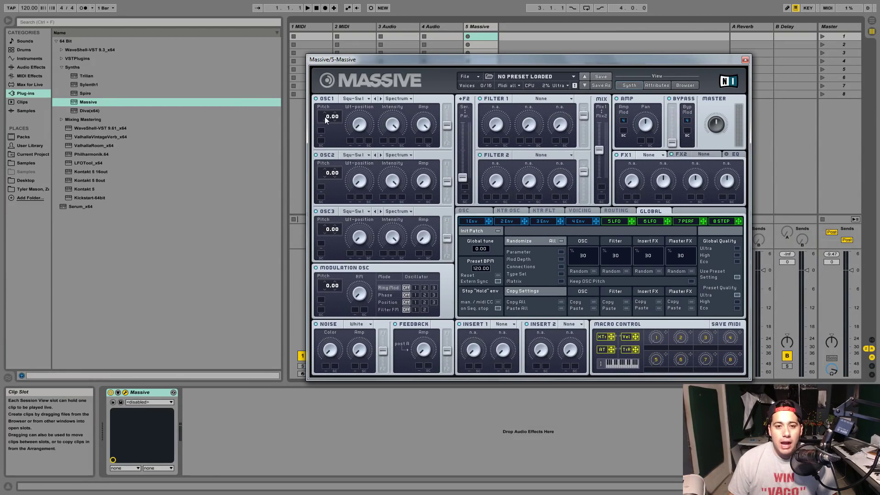
Set OSC1's pitch to -12.00 and audition it in a lower keyboard octave
left_click_drag(327, 140, 340, 130)
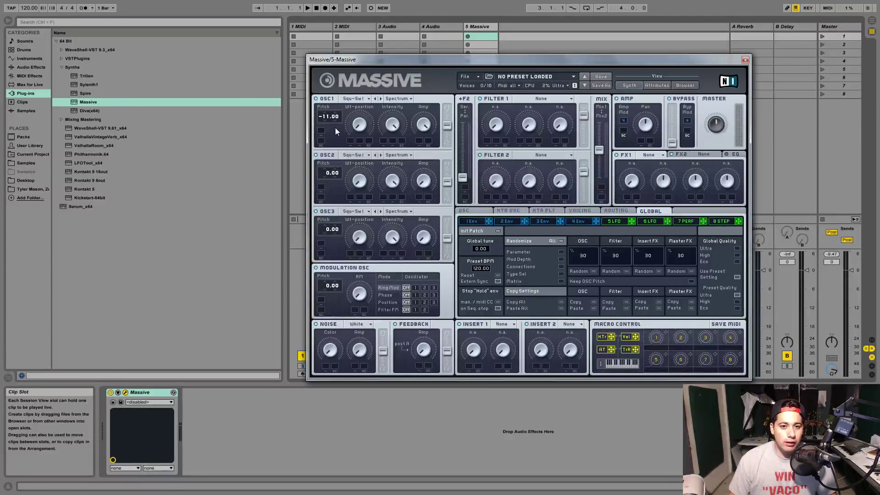
key("z")
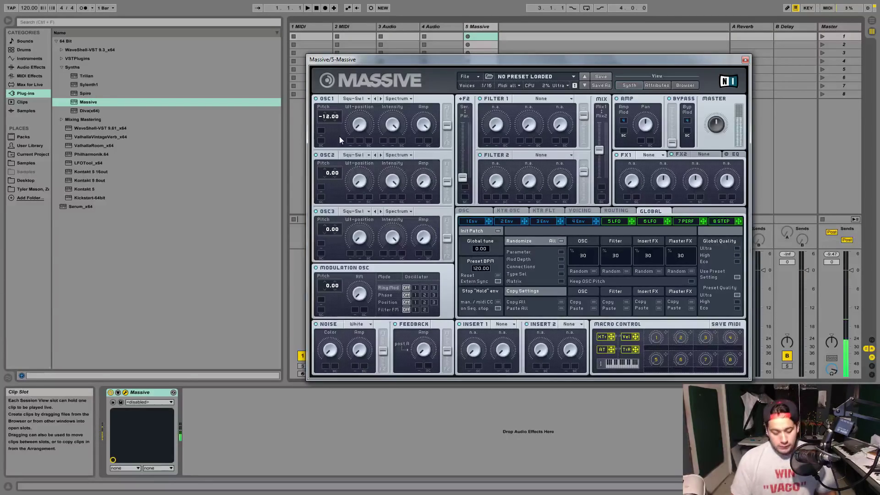
key("z")
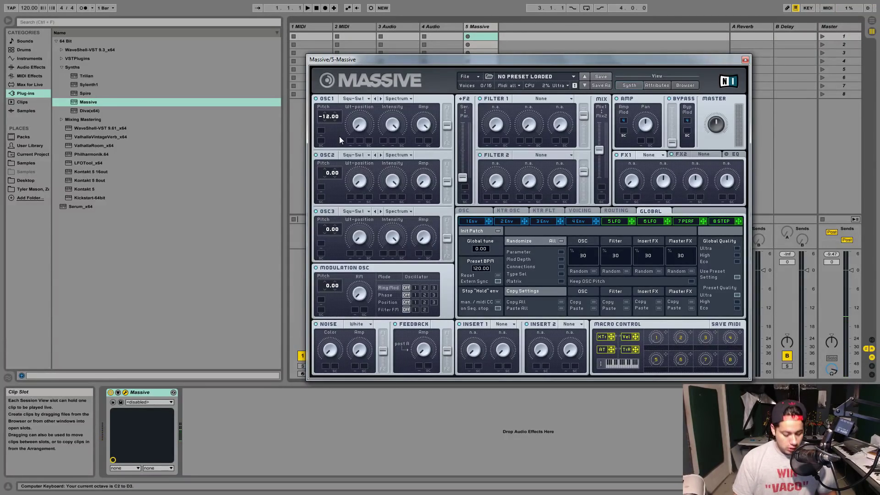
key("x")
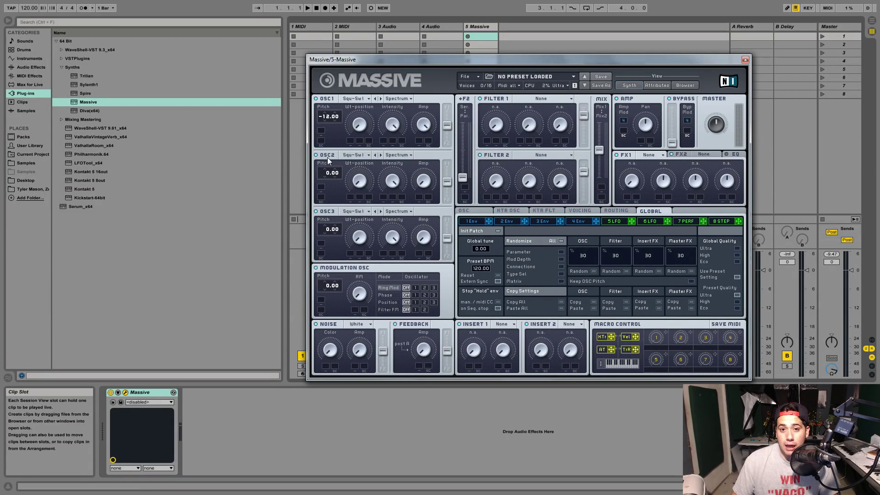
Show envelope 4 and set Filter 1's type to Lowpass 4
left_click(590, 222)
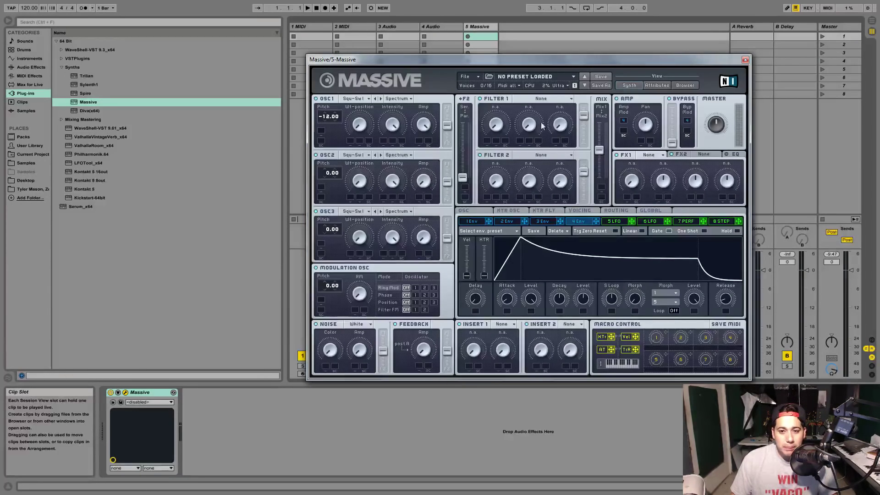
left_click(536, 99)
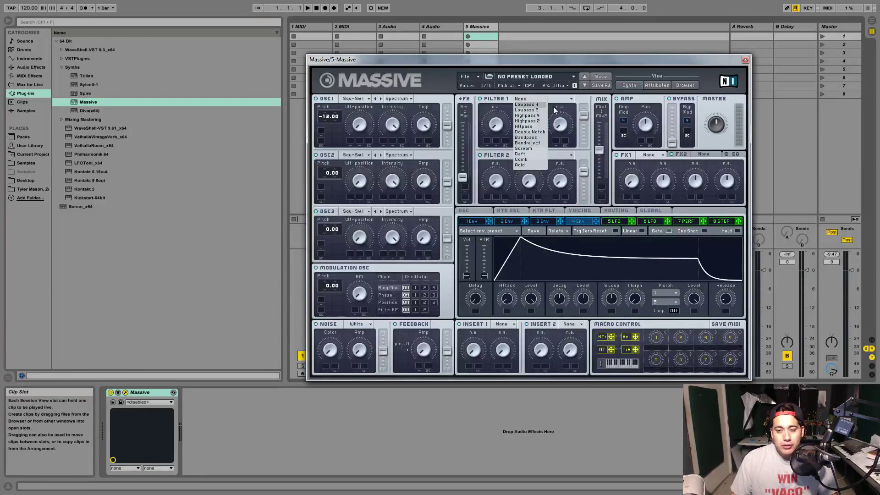
left_click(526, 105)
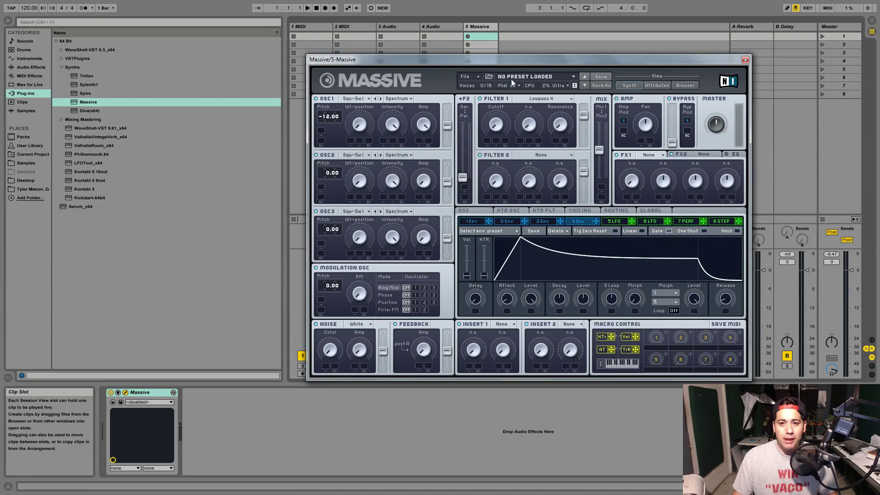
left_click(540, 99)
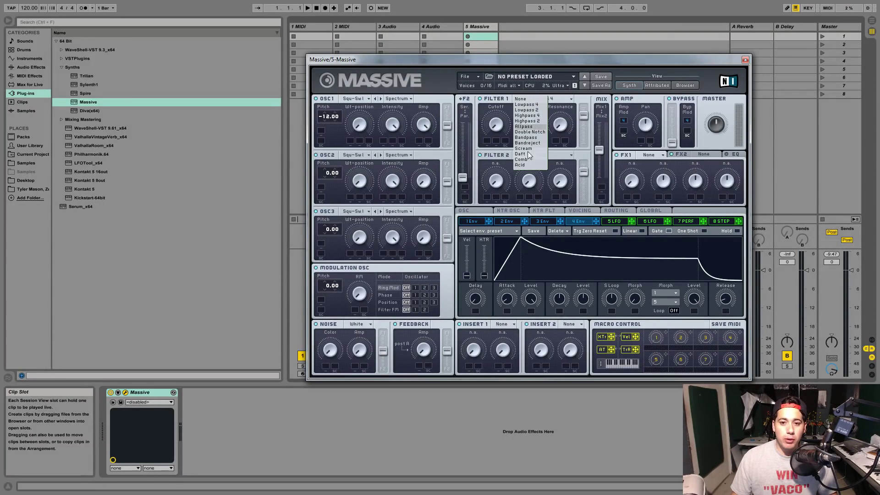
left_click(562, 114)
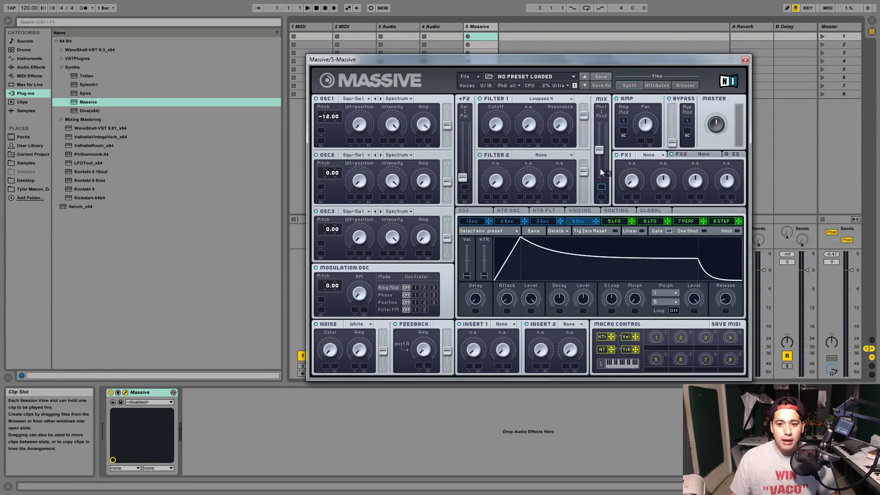
Assign envelope 1 to the first modulation slot of Filter 1's cutoff and route OSC1 fully into Filter 1
left_click(482, 222)
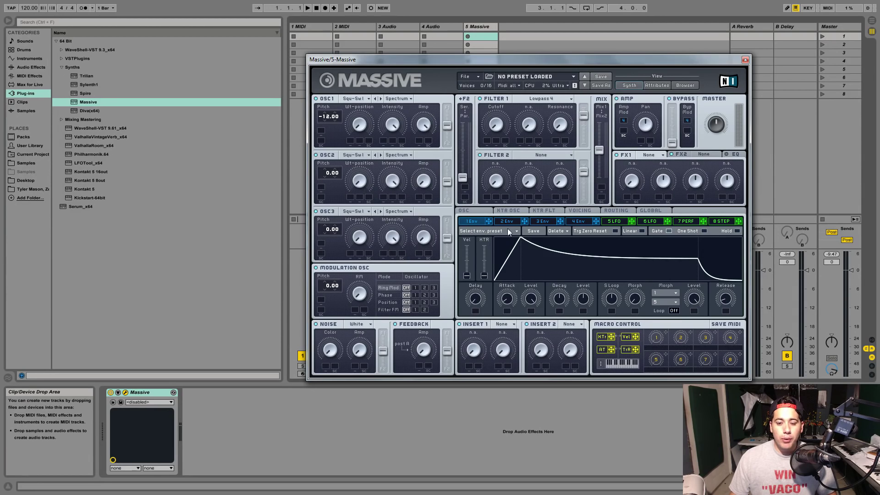
left_click_drag(489, 222, 492, 126)
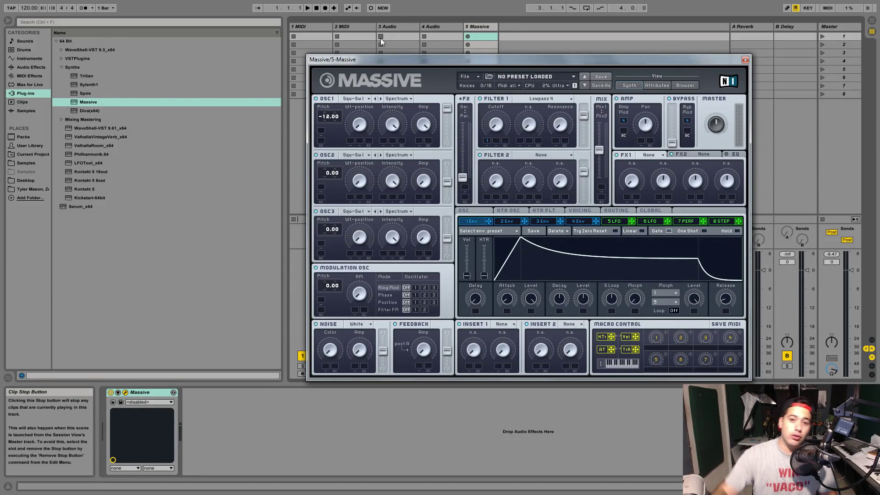
left_click_drag(443, 107, 471, 54)
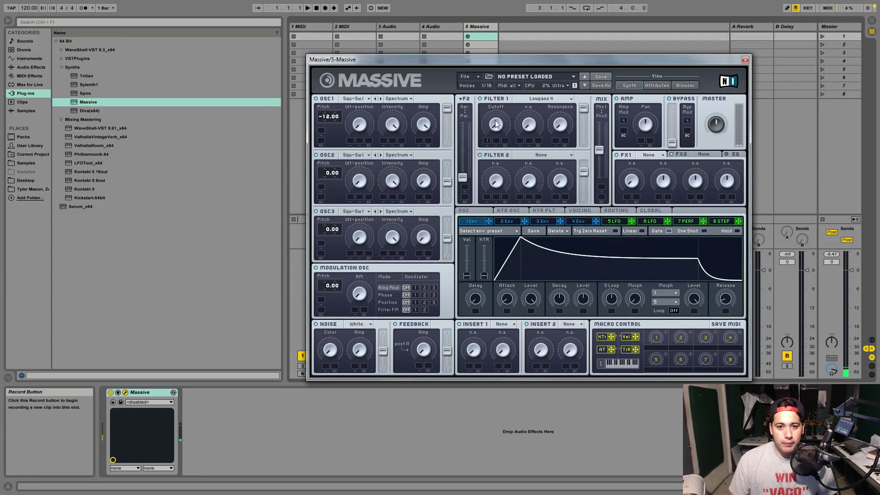
Lengthen envelope 1's attack and set a positive modulation amount for it on Filter 1's cutoff
left_click_drag(632, 56, 878, 313)
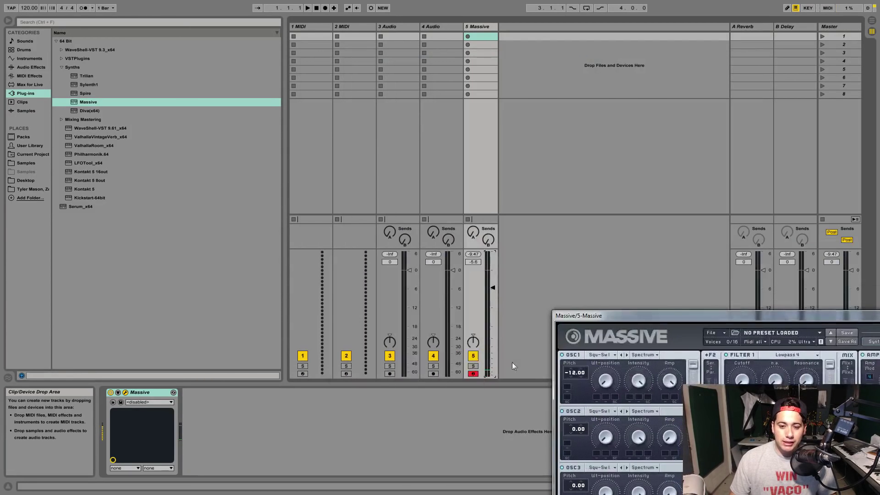
left_click_drag(618, 318, 333, 80)
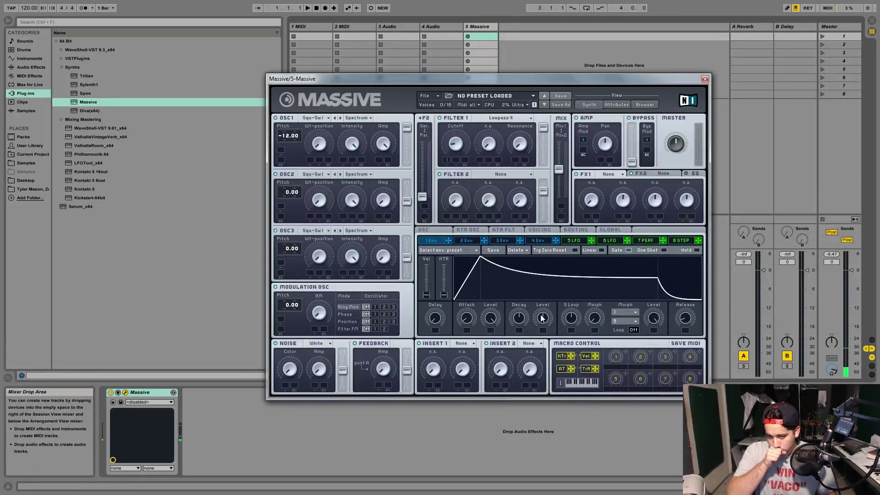
left_click_drag(475, 319, 510, 324)
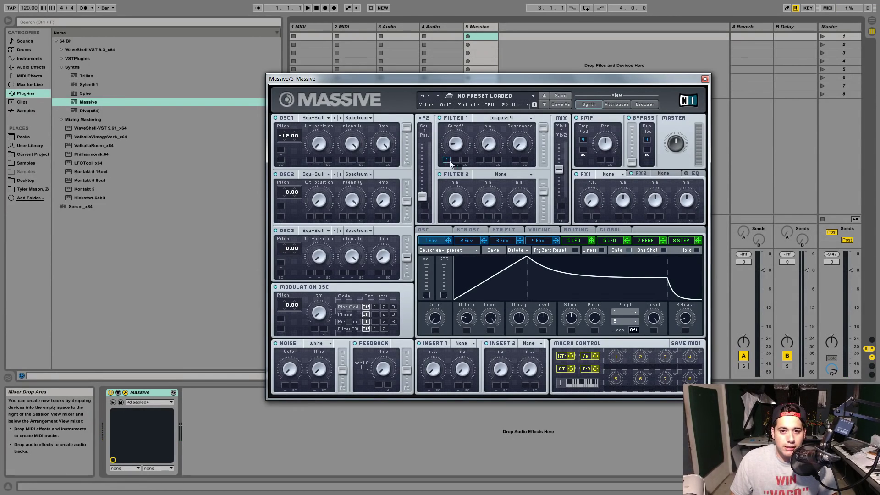
left_click_drag(448, 163, 454, 157)
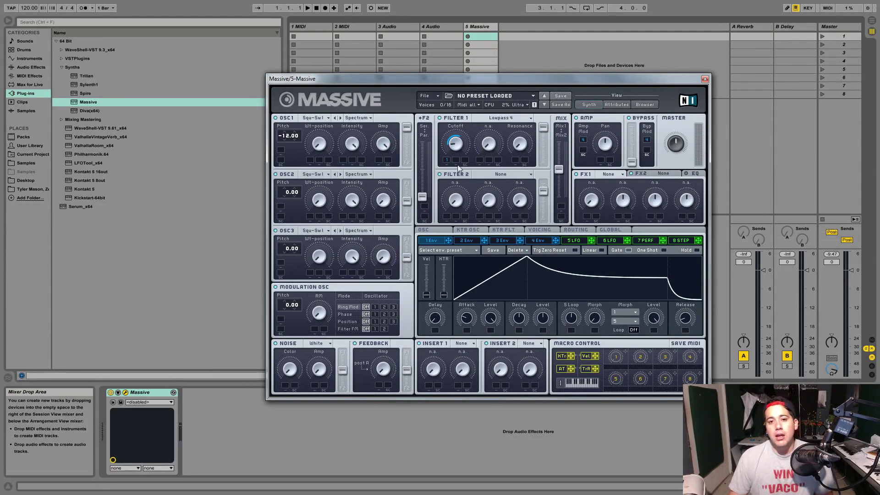
Try LFO 5 in the second modulation slot of Filter 1's cutoff and clear that assignment
left_click(646, 242)
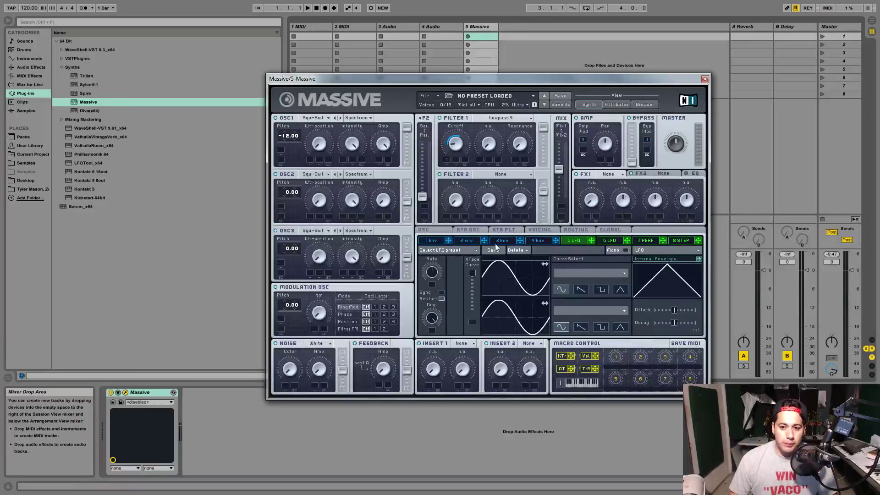
left_click(445, 243)
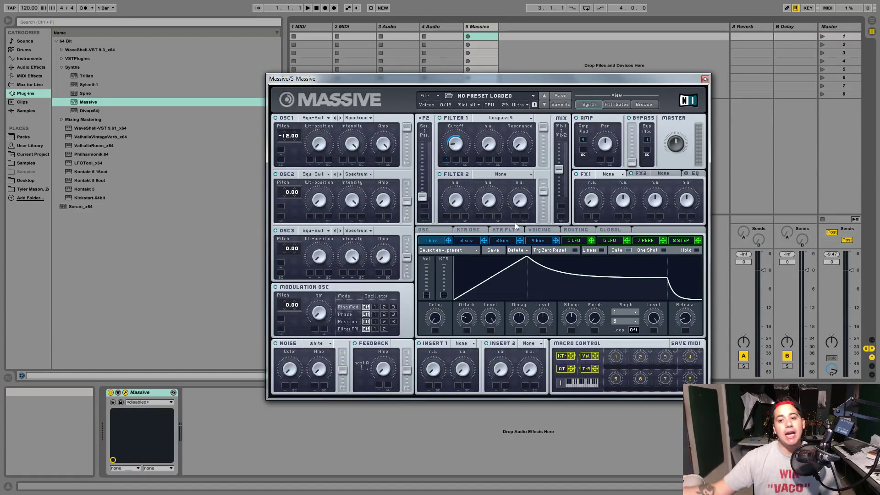
left_click(574, 239)
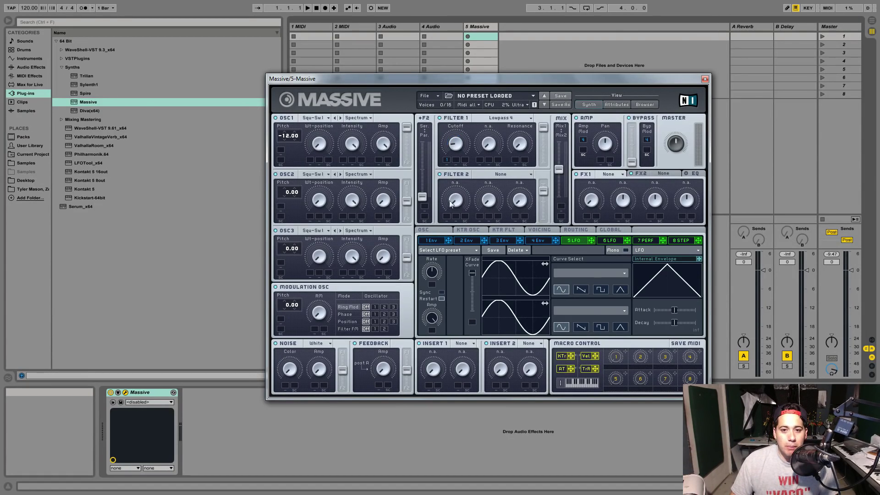
left_click_drag(592, 240, 456, 145)
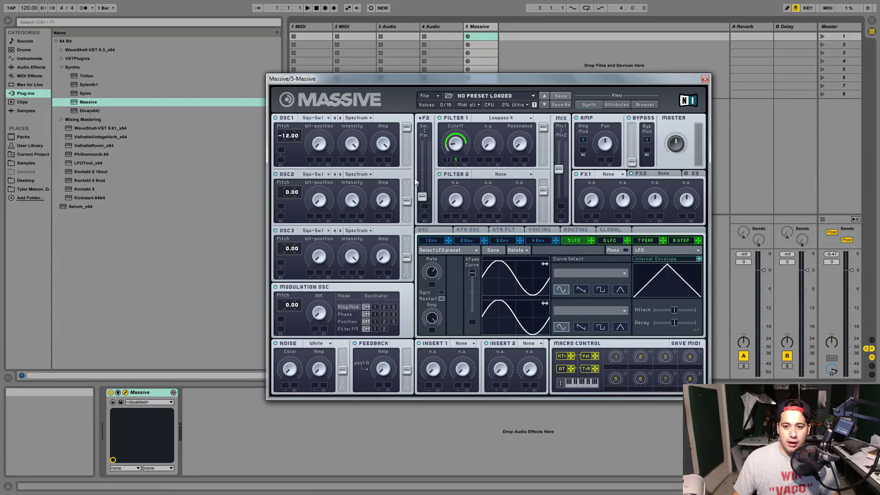
left_click(539, 241)
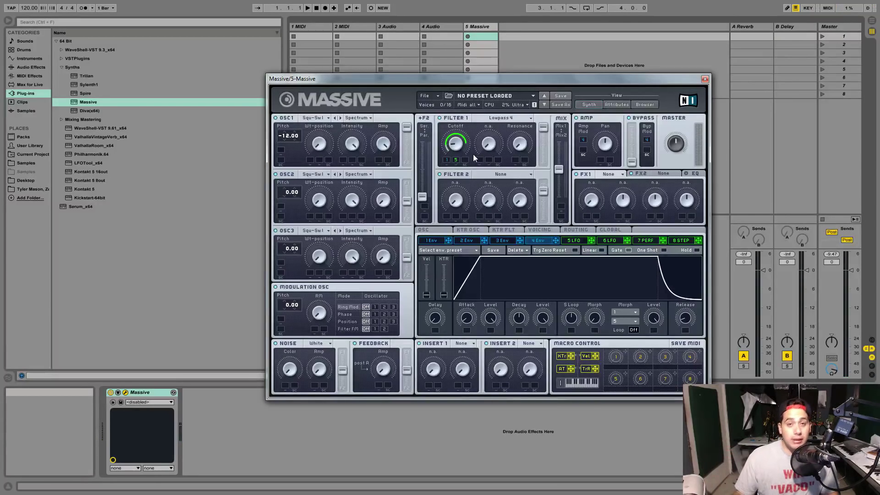
right_click(456, 161)
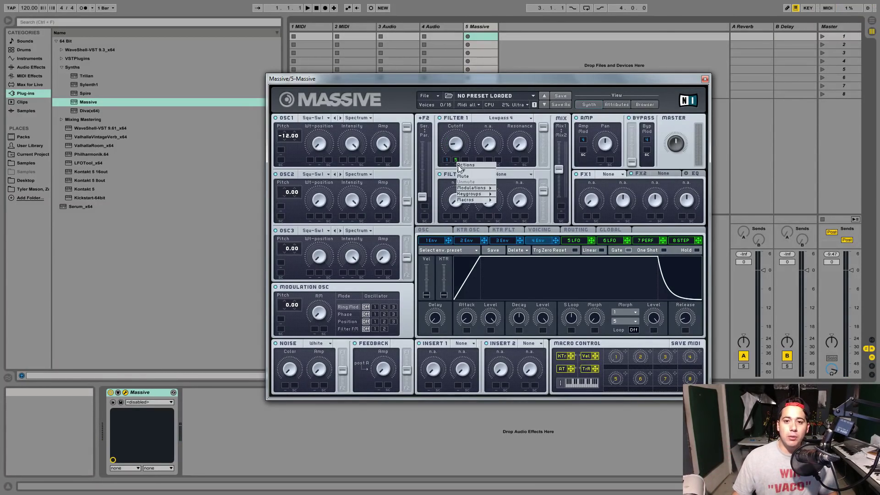
left_click(469, 172)
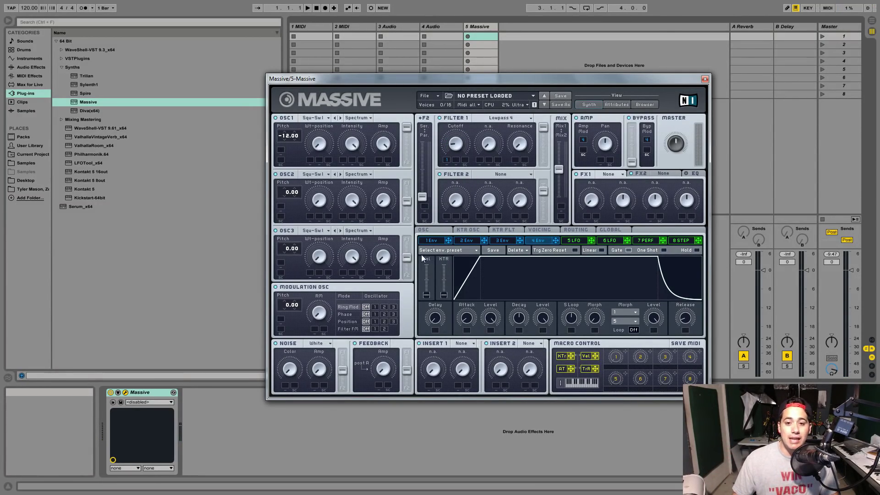
Readjust envelope 1's modulation range on Filter 1's cutoff and lengthen the envelope's attack further
left_click(444, 241)
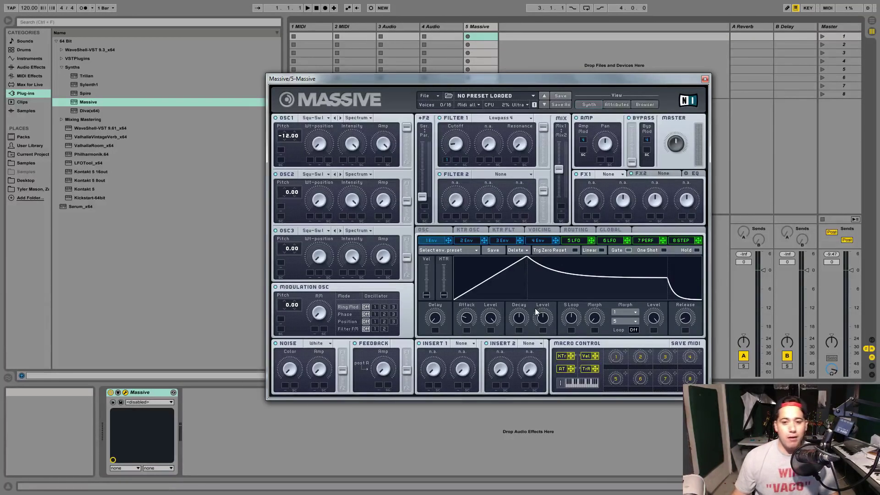
left_click_drag(449, 242, 449, 163)
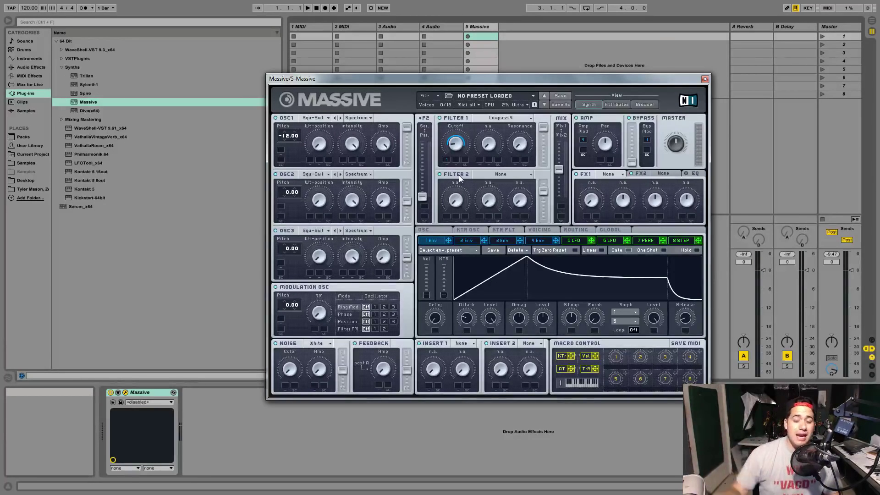
left_click_drag(447, 160, 447, 159)
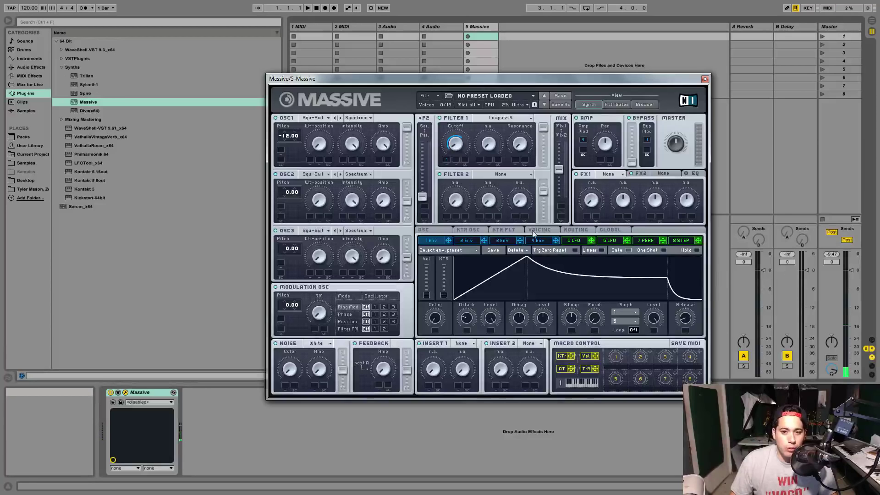
left_click_drag(484, 324, 507, 317)
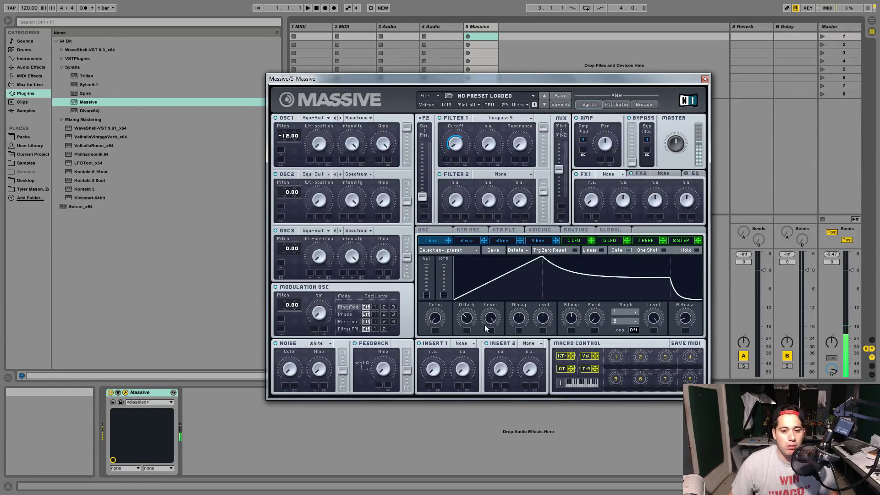
left_click_drag(472, 322, 480, 323)
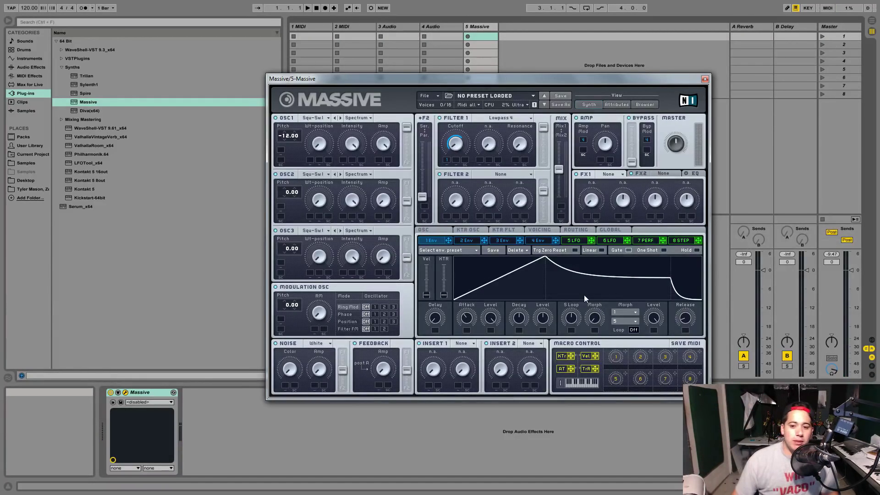
Try envelope 1's decay level at full, set it to minimum, and shorten the attack slightly
left_click_drag(539, 318, 488, 399)
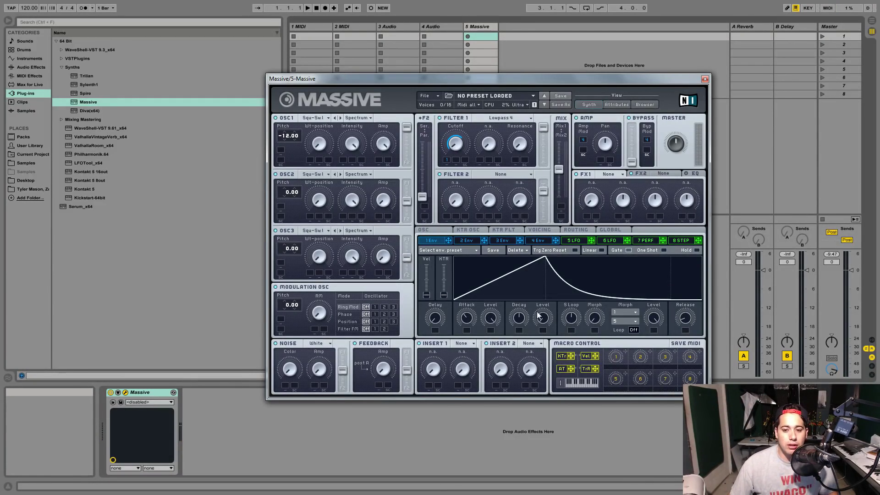
left_click_drag(539, 315, 594, 167)
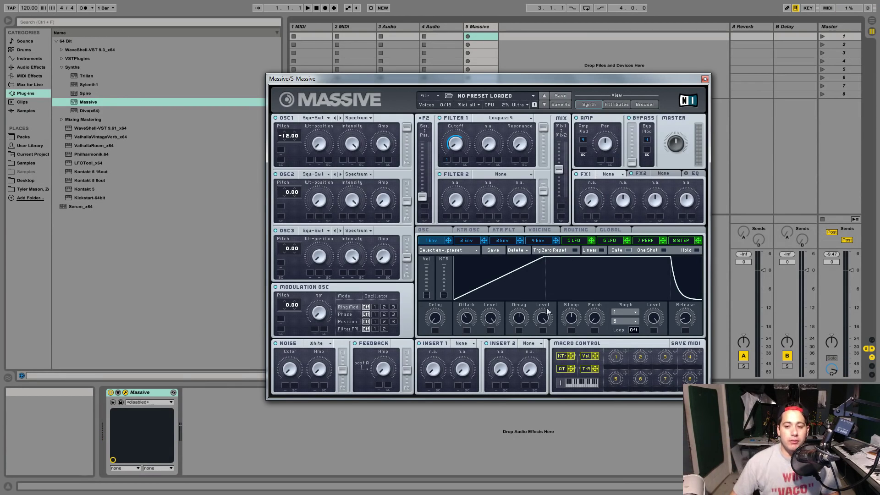
left_click_drag(546, 307, 550, 358)
left_click(560, 386)
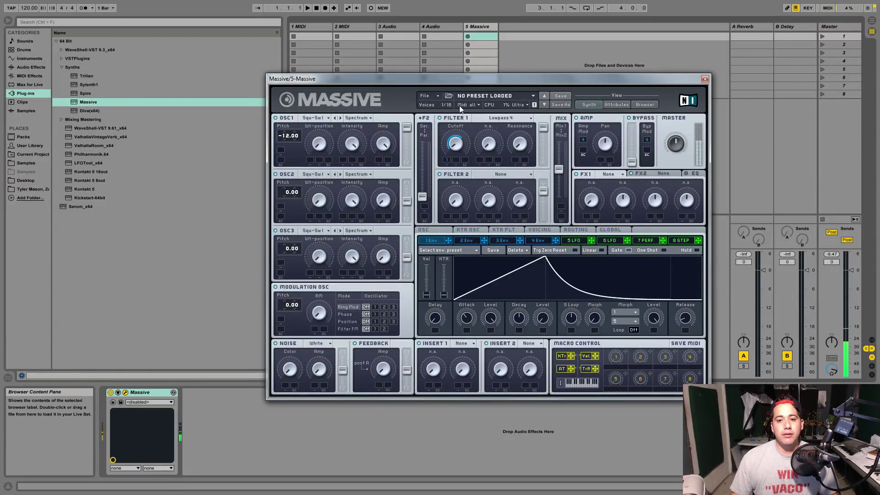
left_click_drag(471, 320, 463, 320)
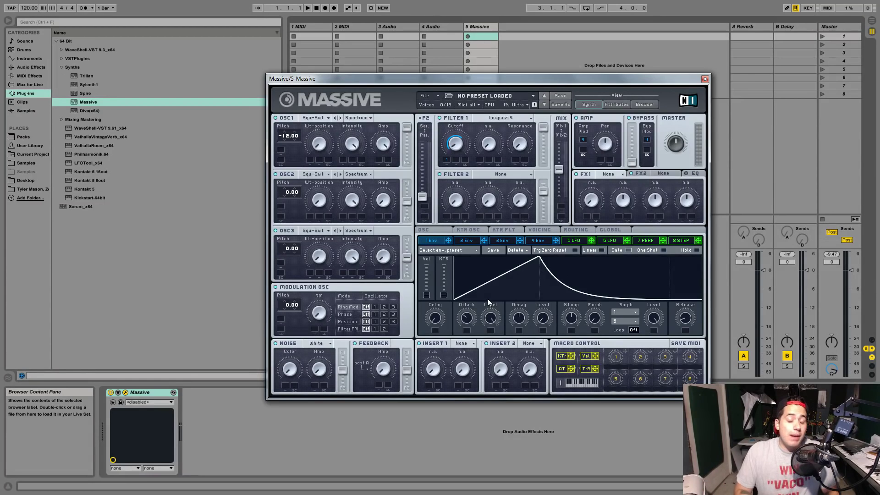
Look through OSC1's available wavetables in Massive and keep Square-Saw I
left_click(312, 117)
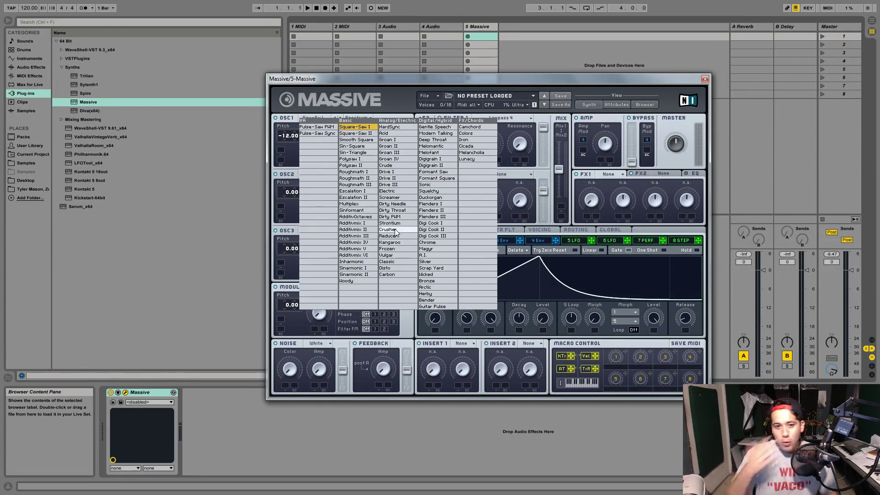
left_click(356, 127)
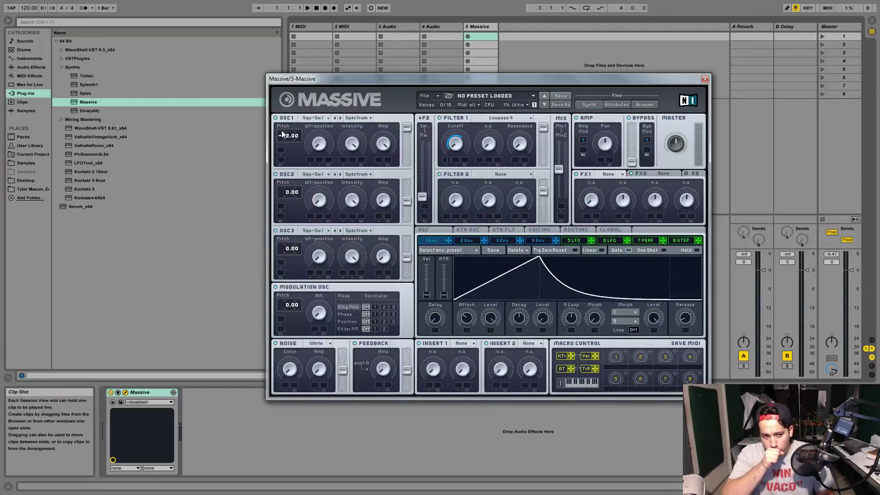
Load Serum_x64 on a new track and move OSC A's Basic Shapes wavetable to its square wave
left_click_drag(80, 206, 556, 61)
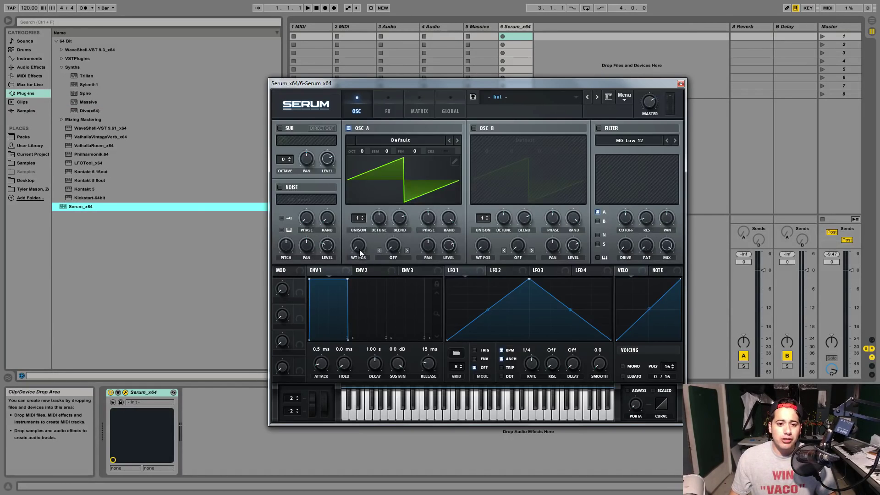
left_click(401, 139)
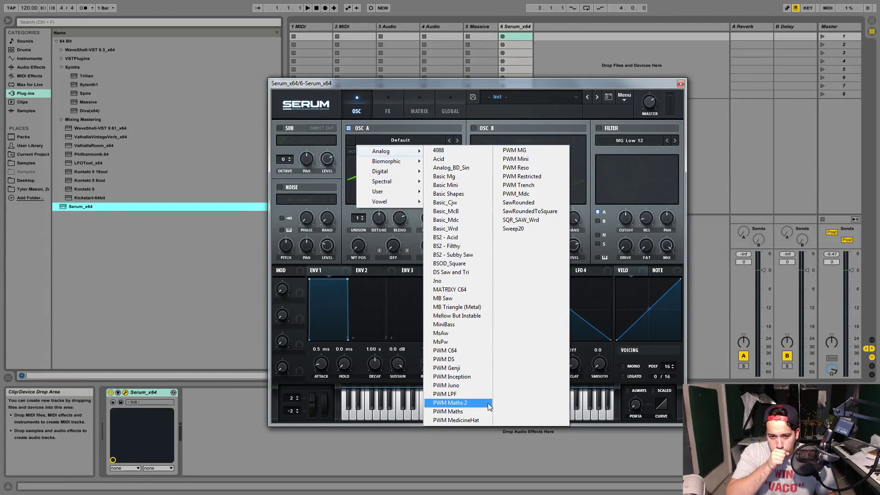
left_click(452, 193)
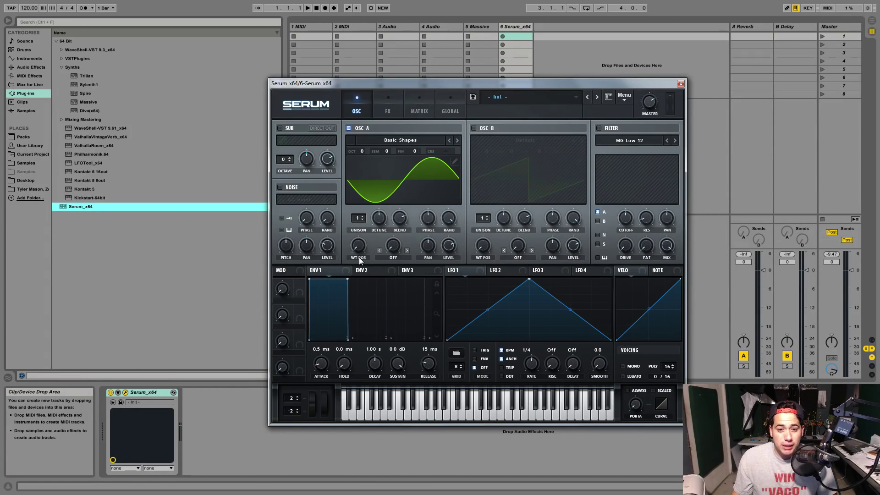
left_click_drag(363, 249, 391, 224)
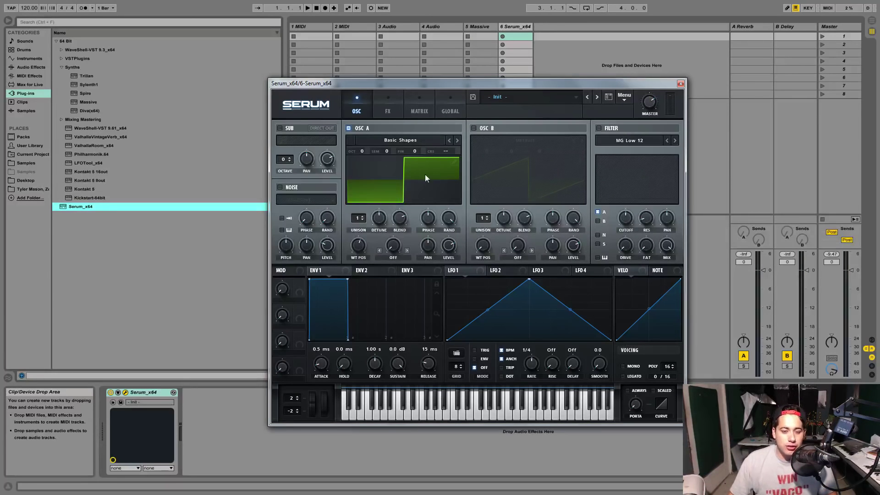
Set Serum's OSC A wavetable to PWM Maths 2 and sweep its wavetable position
left_click(406, 141)
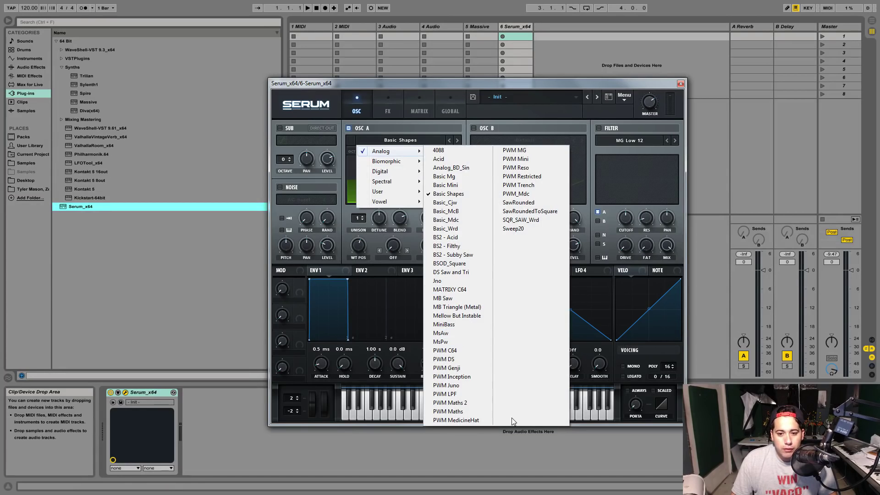
left_click(460, 406)
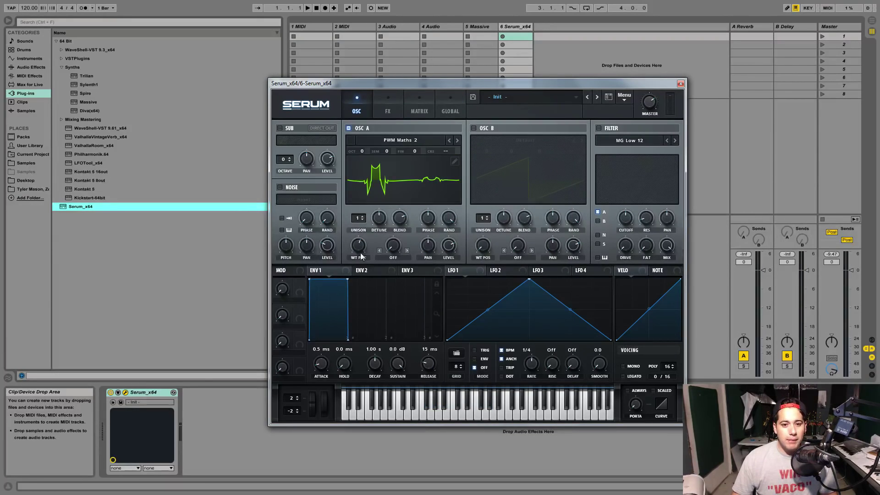
left_click_drag(361, 257, 365, 235)
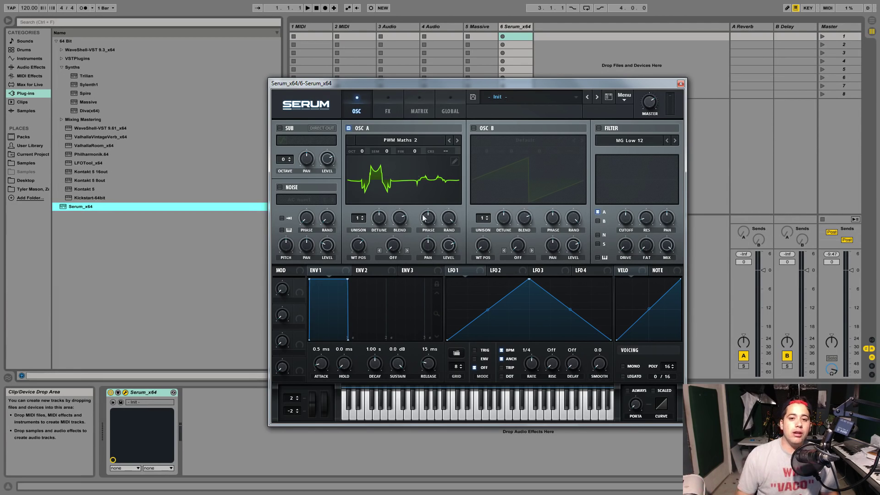
Switch Serum's OSC A to the PWM Maths wavetable and sweep its wavetable position
left_click(403, 141)
mouse_move(401, 154)
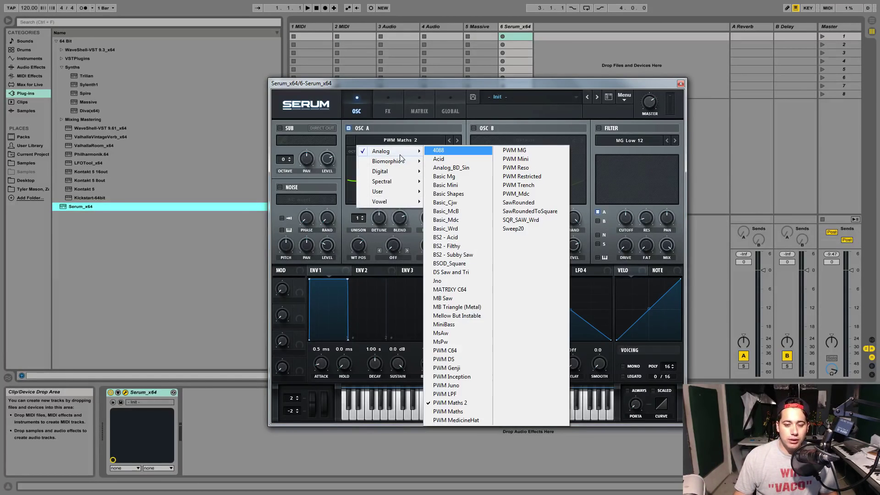
left_click(461, 411)
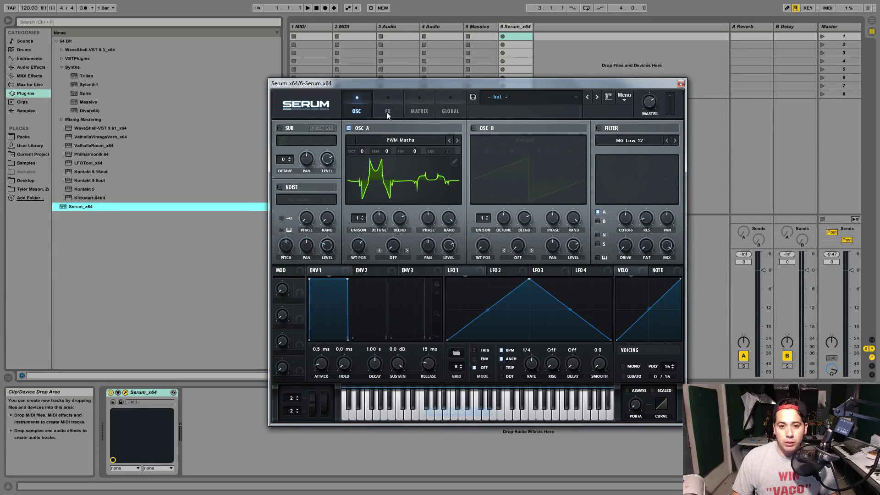
left_click_drag(367, 245, 390, 202)
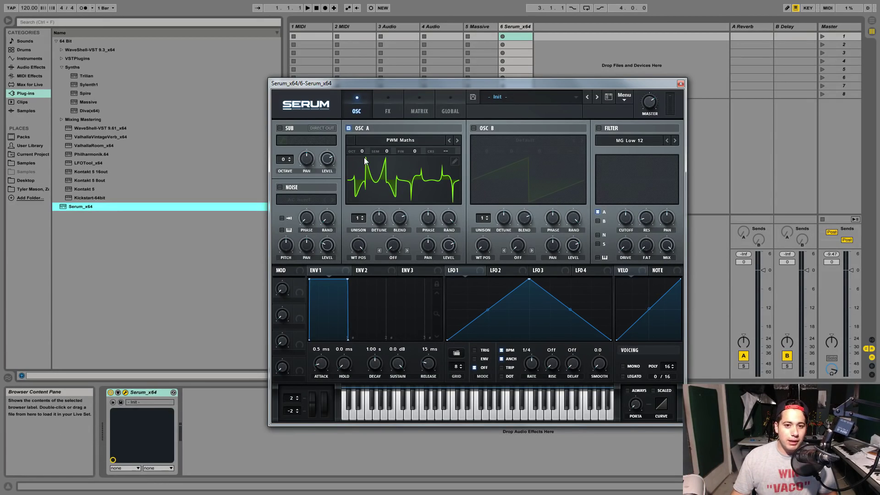
Close the Serum window and delete the Serum_x64 track
left_click(681, 83)
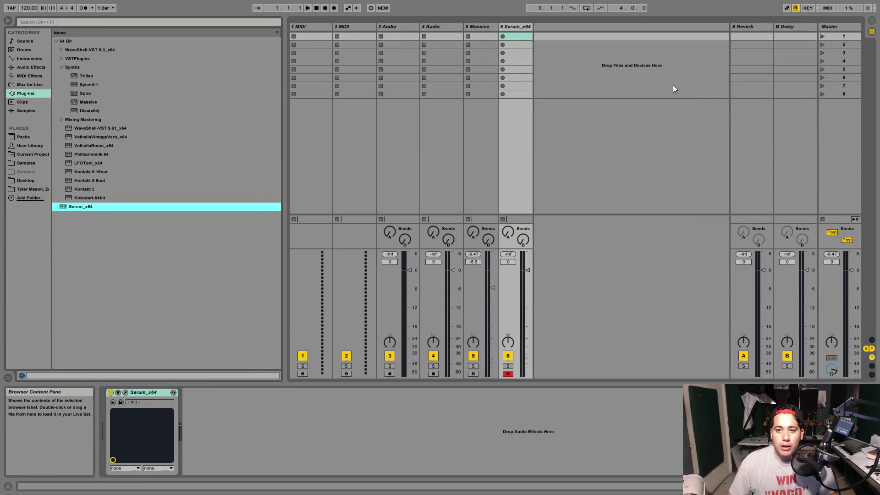
left_click(516, 29)
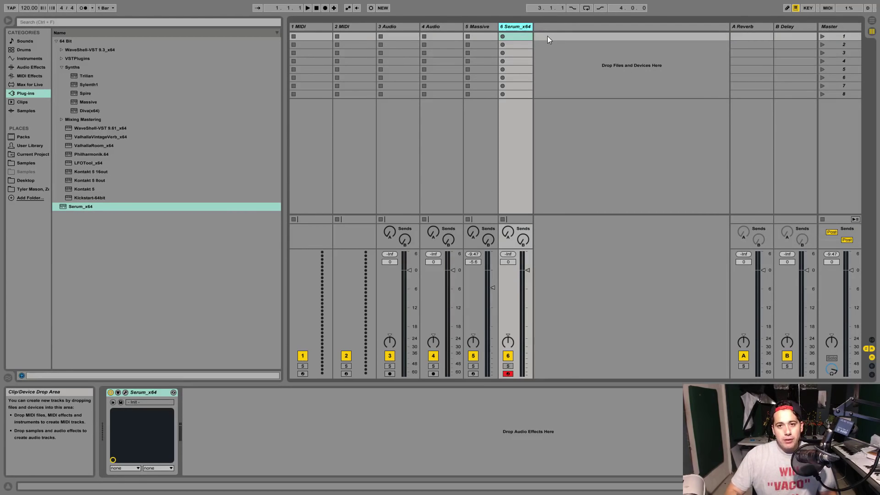
key("Delete")
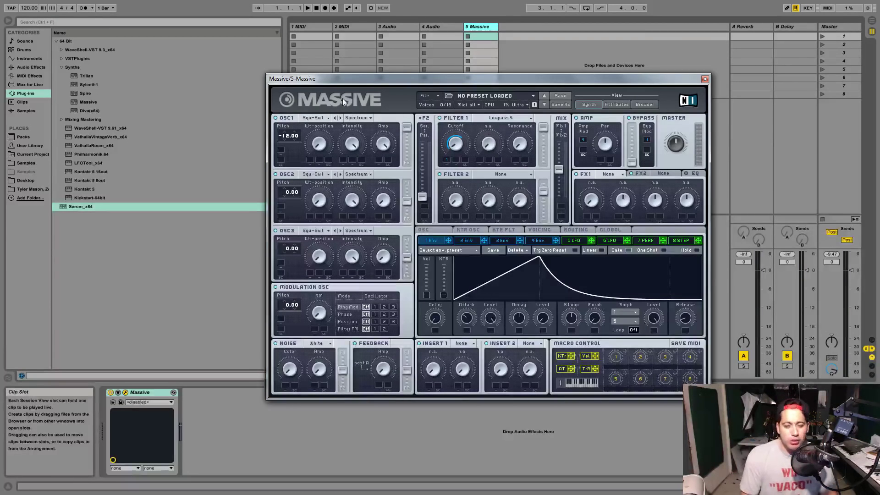
Try the Roughmath I wavetable on Massive's OSC1 and arm the Massive track to hear it
left_click(317, 119)
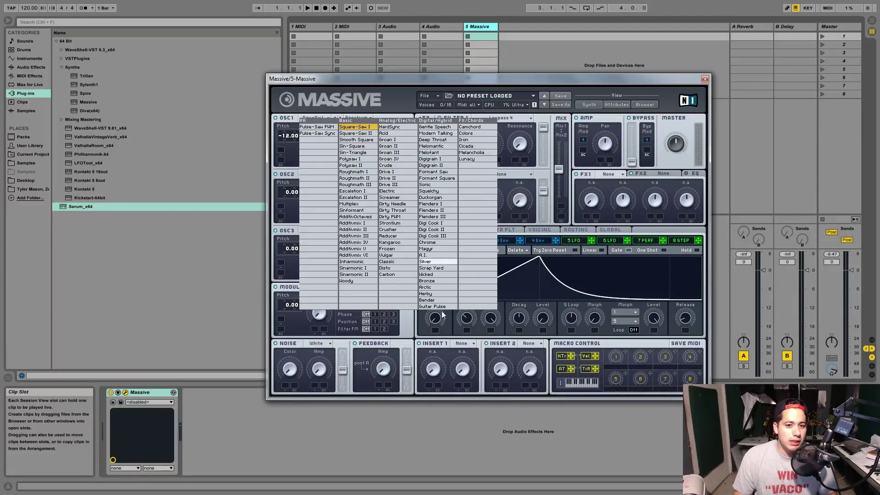
left_click(353, 172)
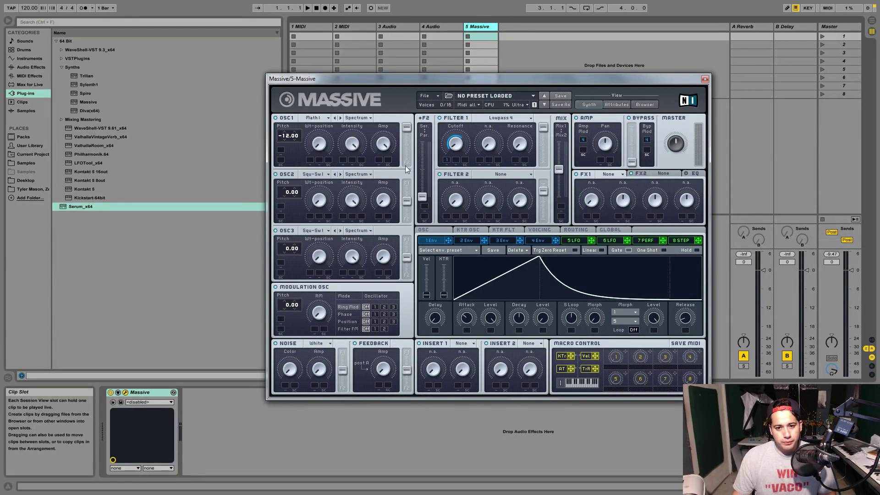
left_click_drag(509, 79, 734, 163)
left_click(473, 373)
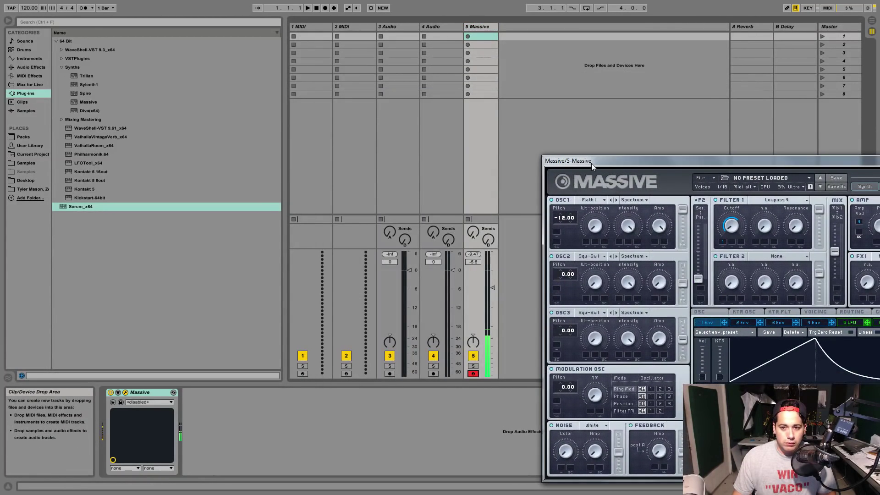
Set OSC1's wavetable back to Square-Saw I and reposition the Massive window over the session's mixer
left_click_drag(592, 164, 486, 144)
left_click(489, 180)
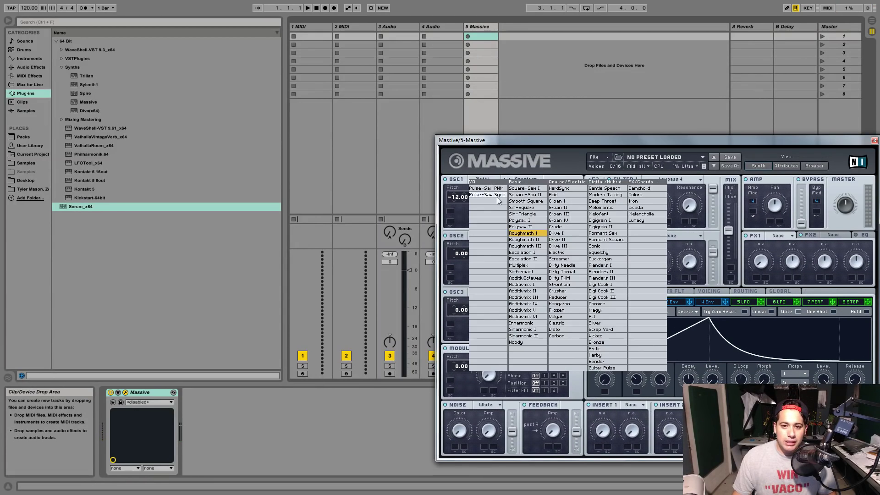
left_click(525, 189)
left_click_drag(590, 145, 459, 138)
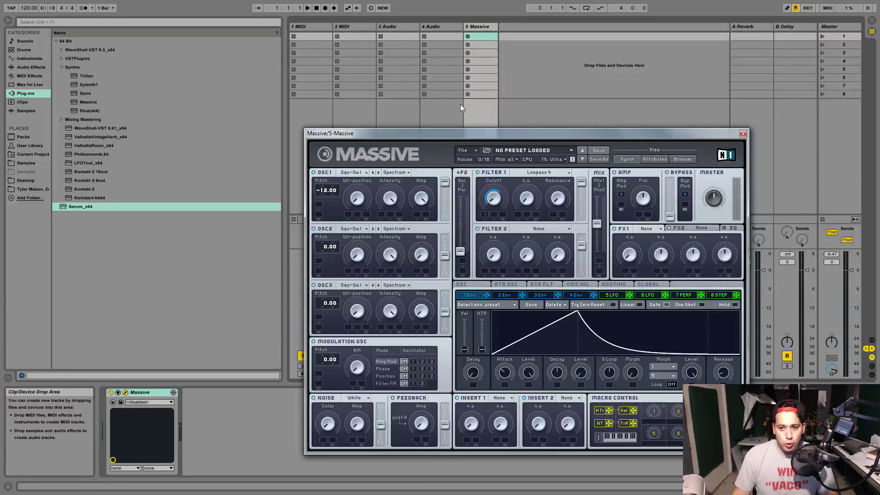
Set Massive's FX1 to Small Reverb and show the EQ settings
left_click(661, 227)
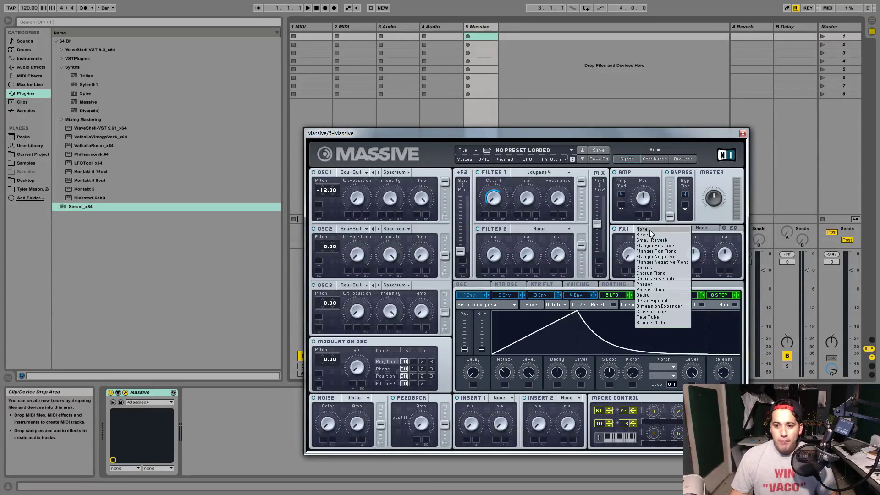
left_click(677, 241)
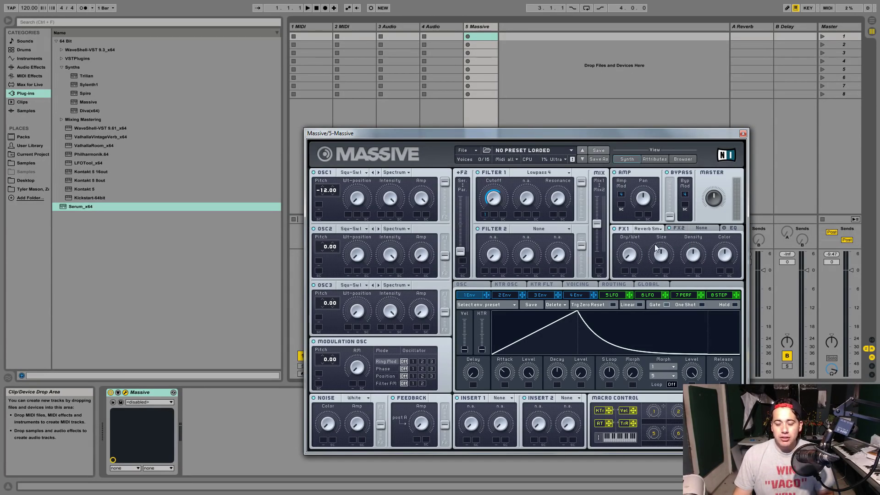
left_click(713, 229)
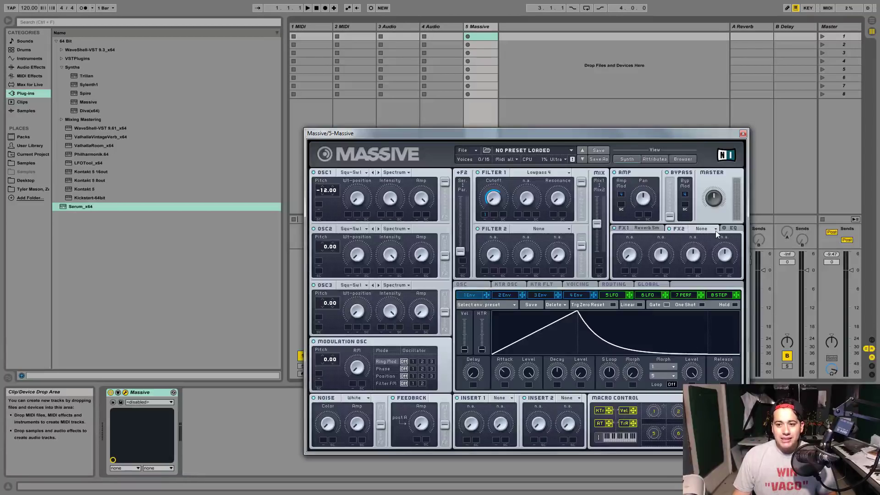
left_click(725, 230)
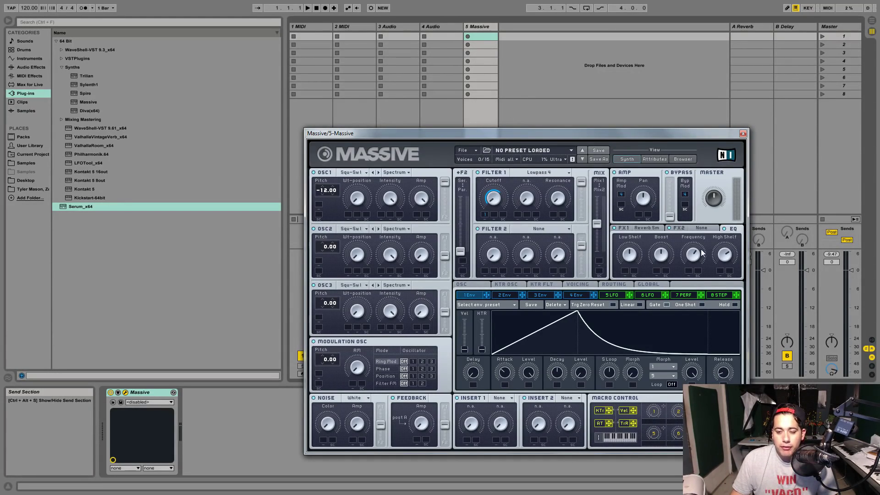
Shift the computer keyboard's octave range down to C1 to D2 and play notes to audition the patch with more EQ boost
key("a")
key("z")
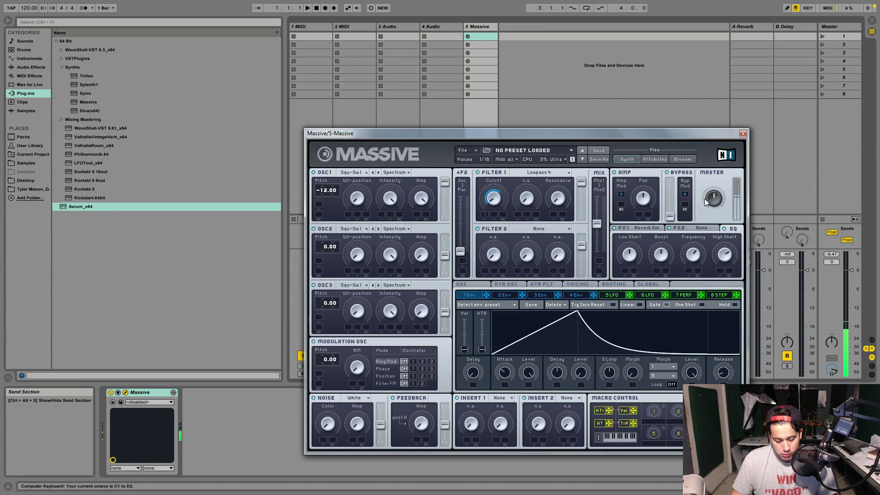
key("a")
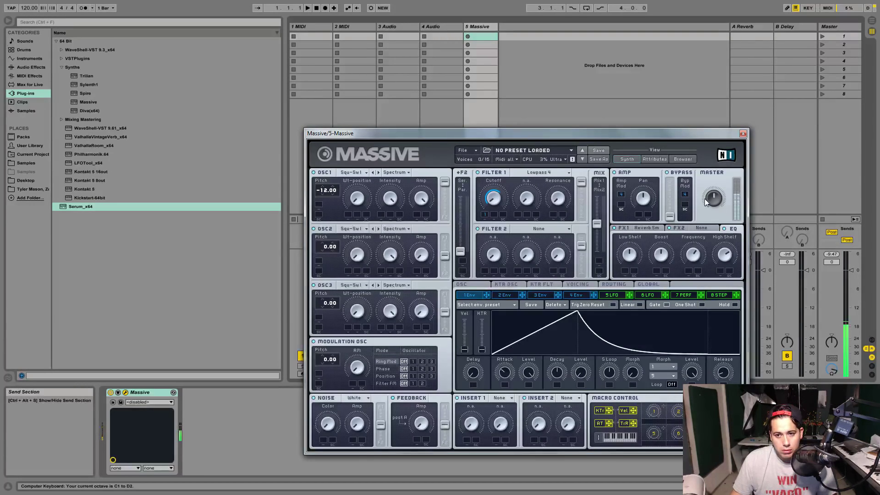
key("a")
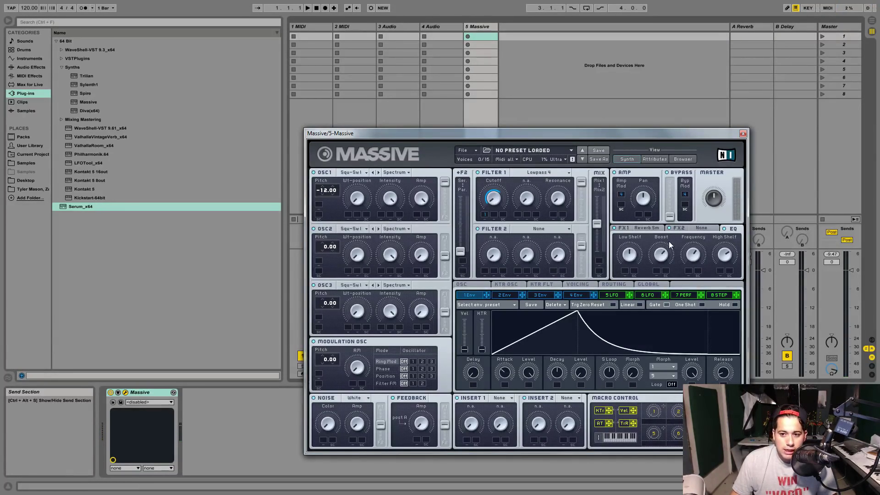
key("a")
key("a")
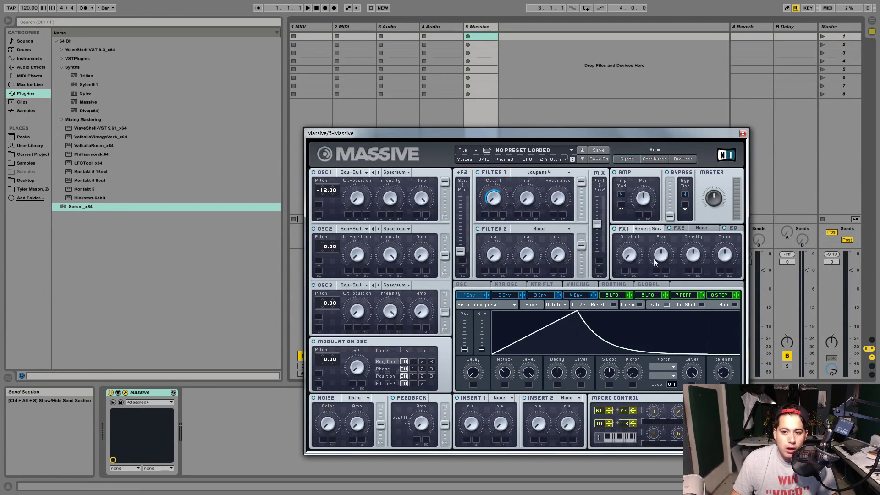
Set FX2 to Dimension Expander, play a note to audition it, and return to FX1's reverb settings
left_click(700, 228)
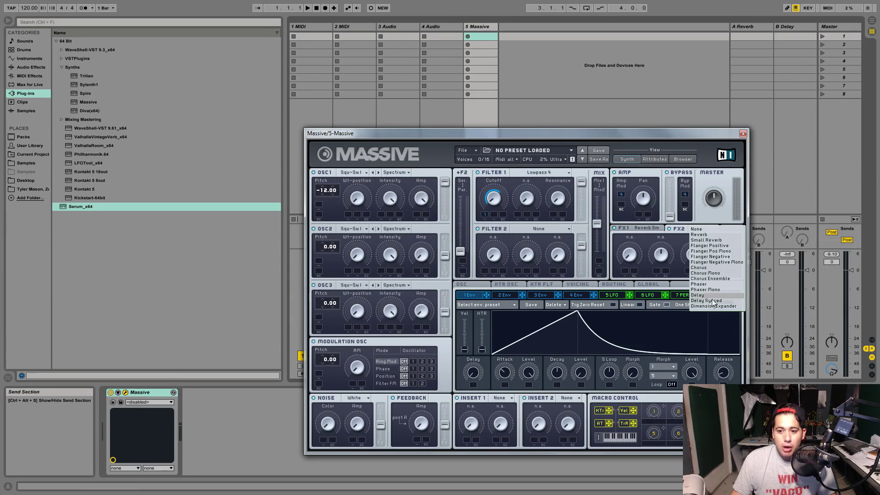
left_click(716, 306)
key("a")
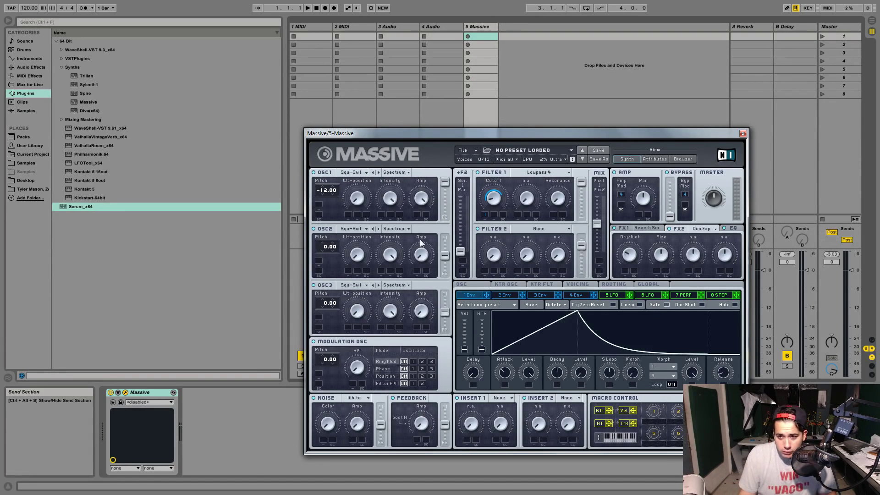
left_click(647, 229)
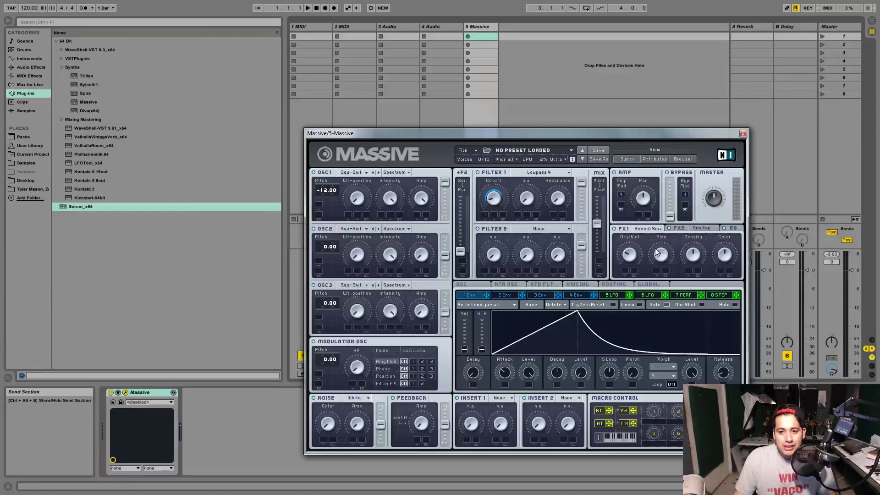
Change Massive's FX1 effect to Reverb
left_click(653, 229)
left_click(670, 234)
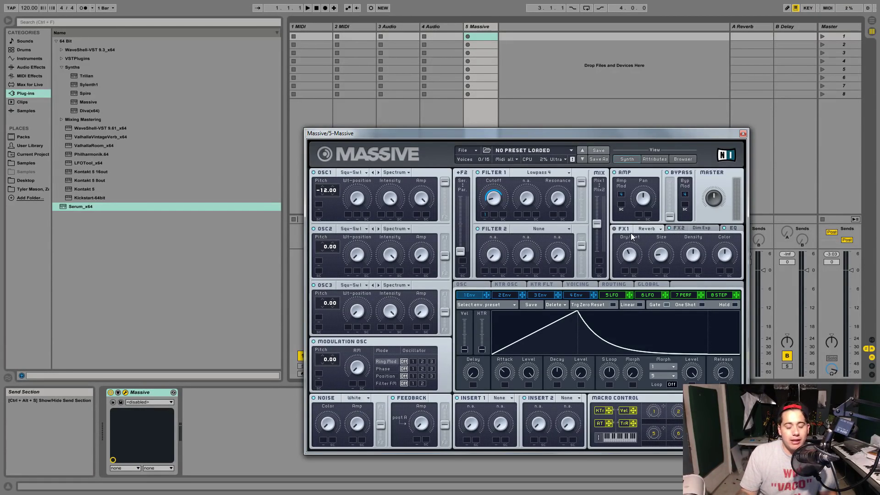
Audition Insert 1 as a Sine Shaper with adjusted Drive, and switch it to Parabolic Shaper
left_click(499, 398)
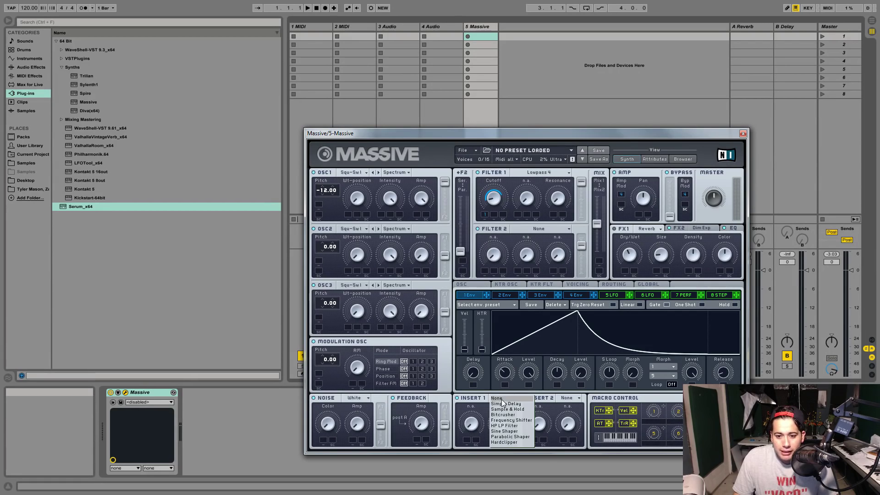
left_click(500, 431)
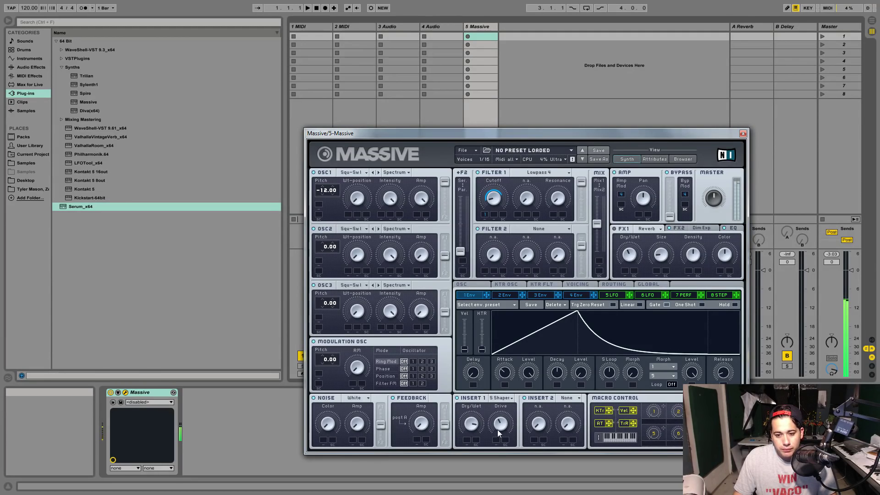
left_click_drag(499, 425, 493, 433)
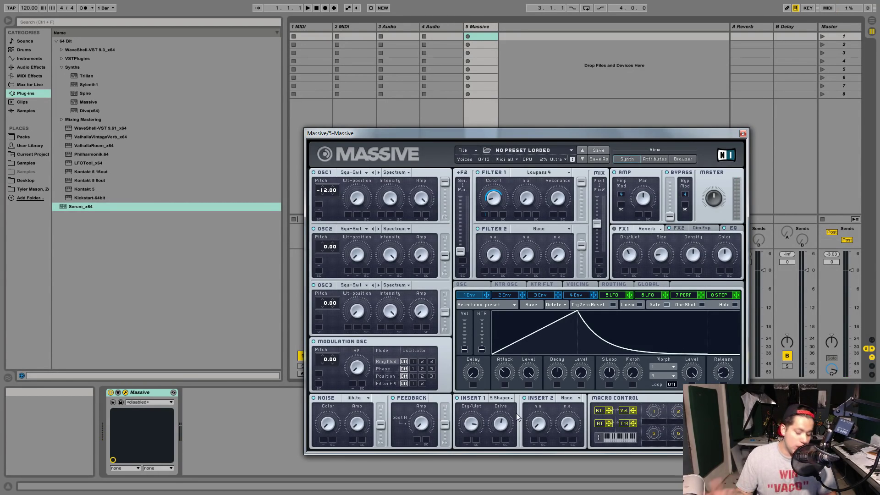
left_click(509, 398)
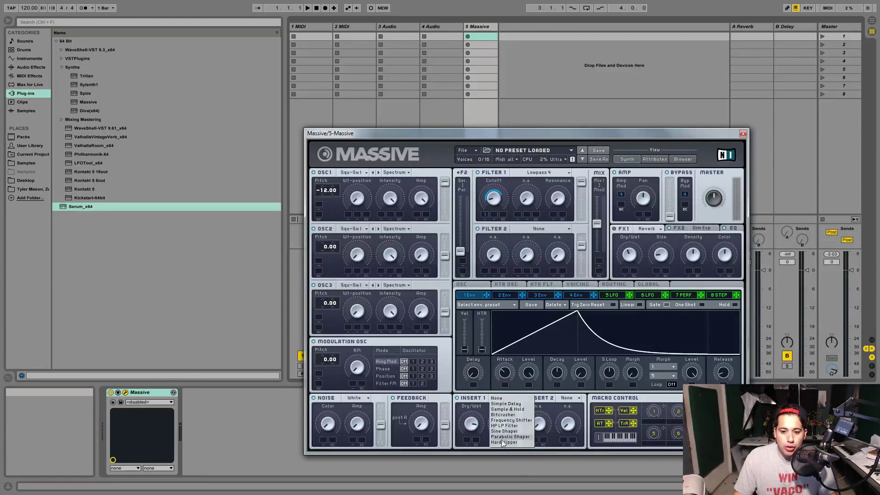
left_click(510, 436)
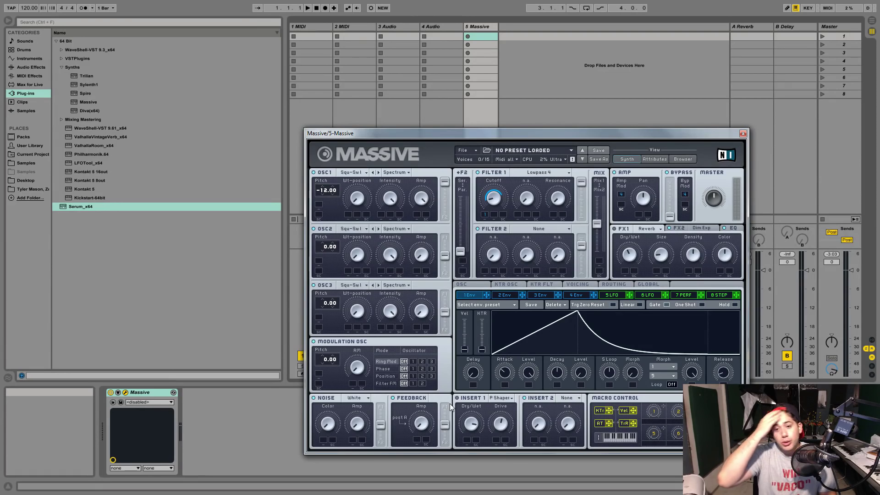
Show Massive's voicing settings and set Monophon mode with 8 Unisono voices
left_click(588, 285)
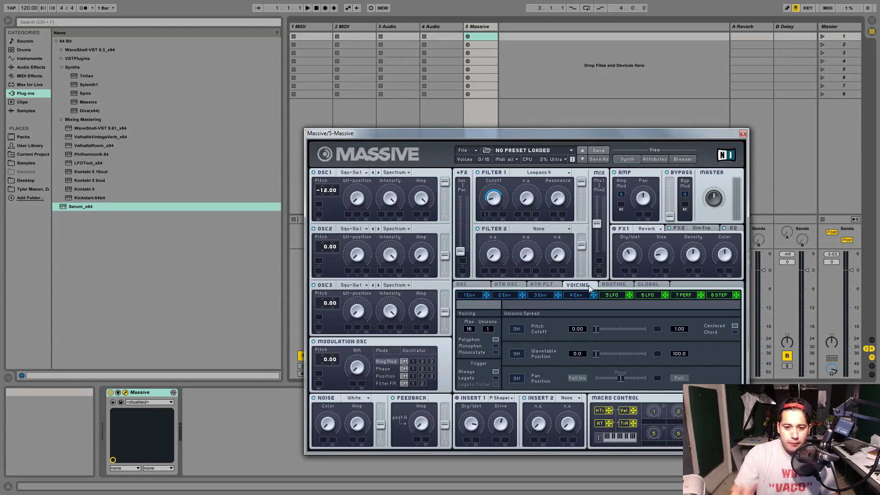
left_click(496, 346)
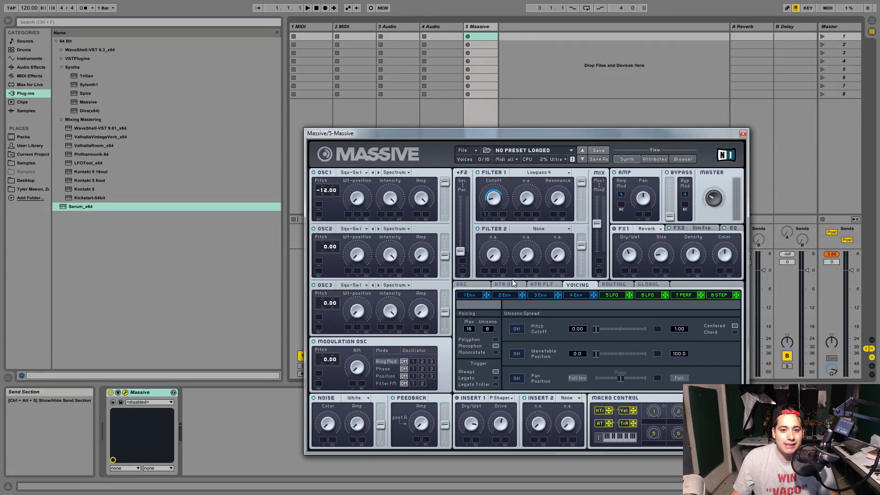
Try the unison Pitch Cutoff spread at a slight amount and the Pan Position spread at full width, and switch both off
right_click(596, 329)
left_click(594, 333)
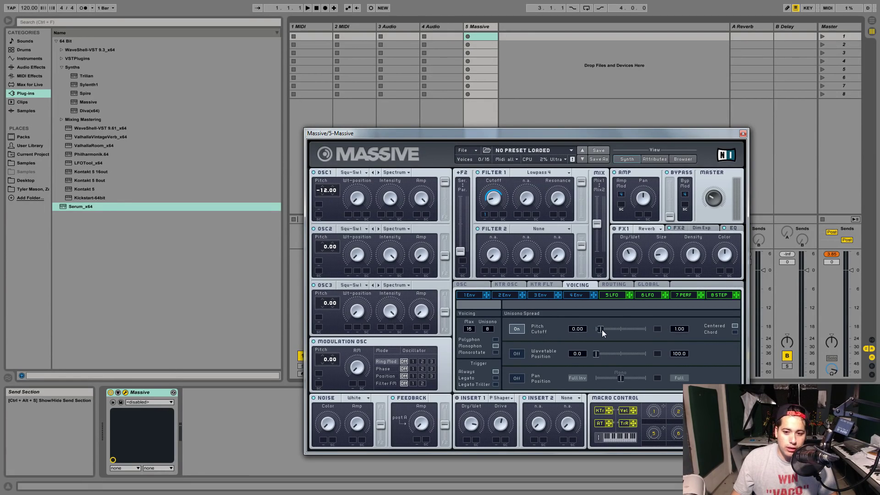
mouse_move(603, 329)
left_mouse_down()
mouse_move(637, 333)
mouse_move(595, 340)
left_mouse_up()
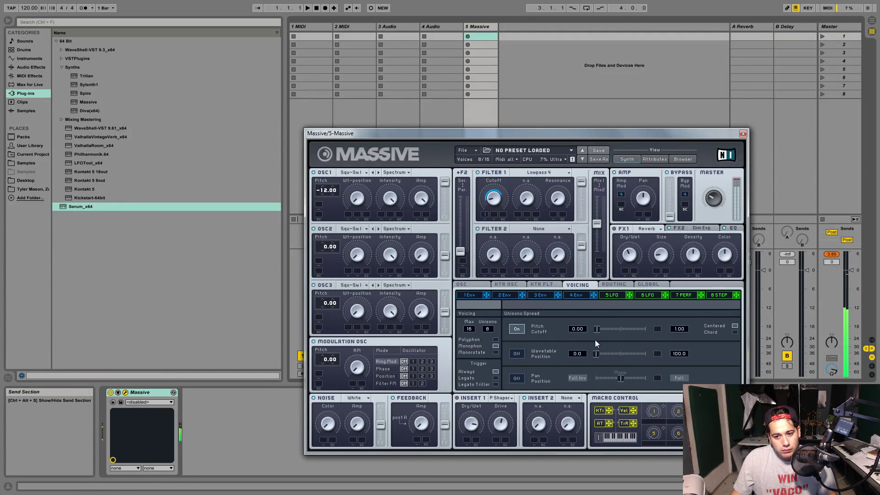
left_click(519, 329)
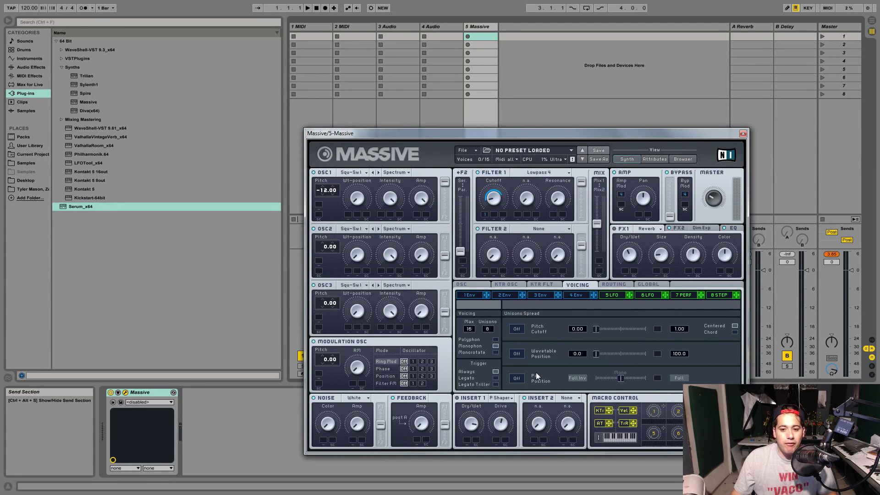
left_click(515, 376)
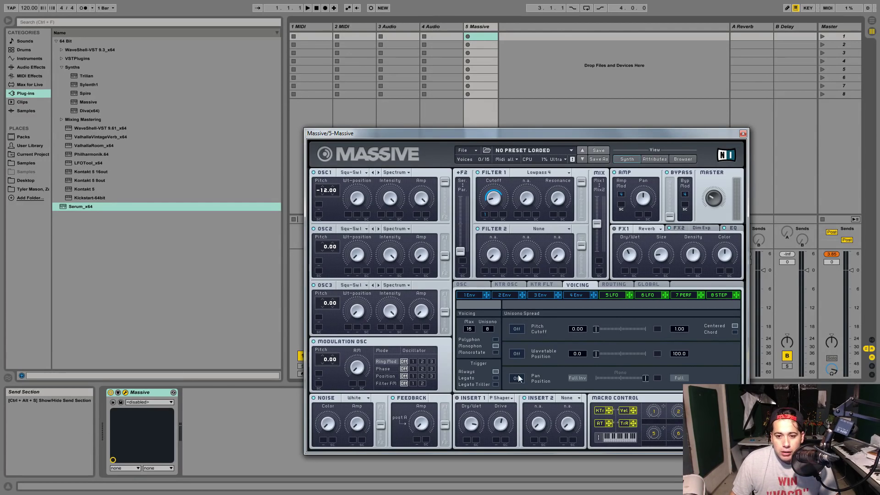
Show the 2 Env envelope settings and reposition the Massive window over the session's mixer
left_click(502, 295)
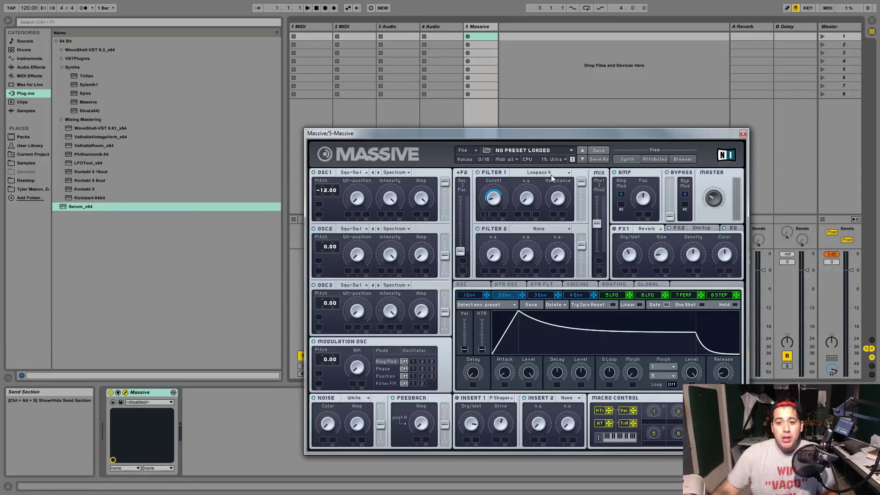
left_click_drag(497, 133, 500, 75)
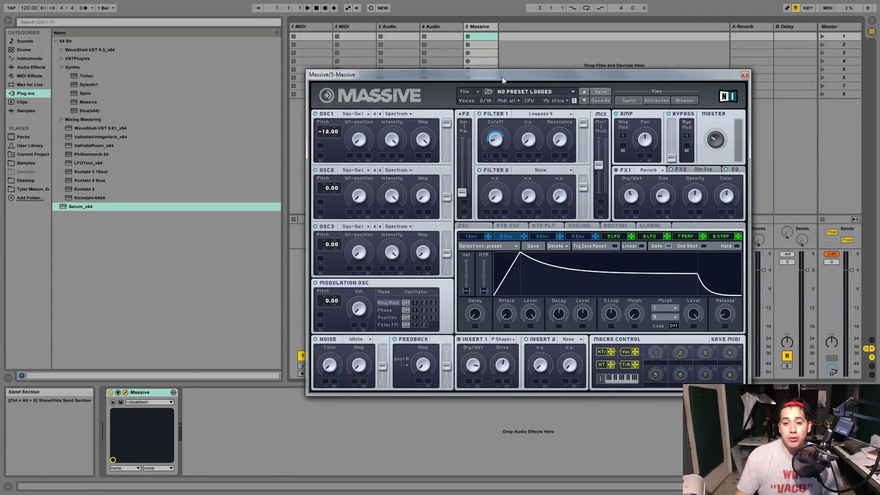
left_click_drag(495, 73, 425, 120)
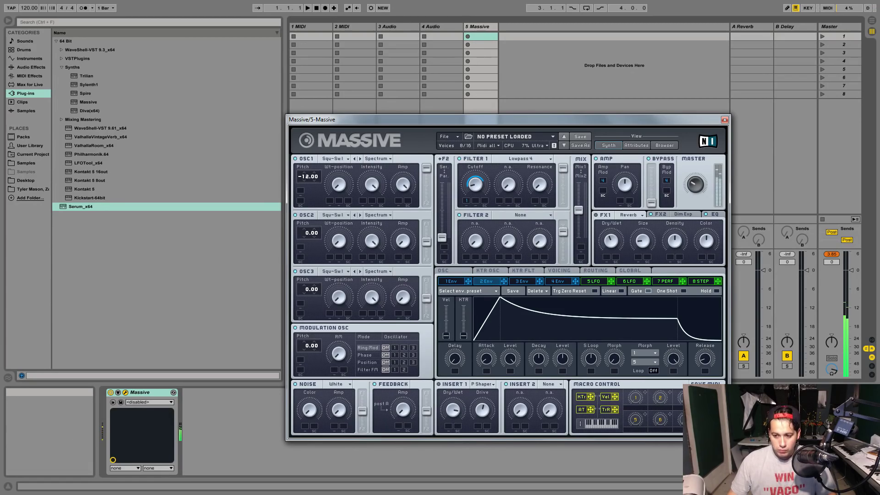
Take Ableton Live out of full-screen mode and bring up the Windows taskbar
key("F11")
mouse_move(338, 492)
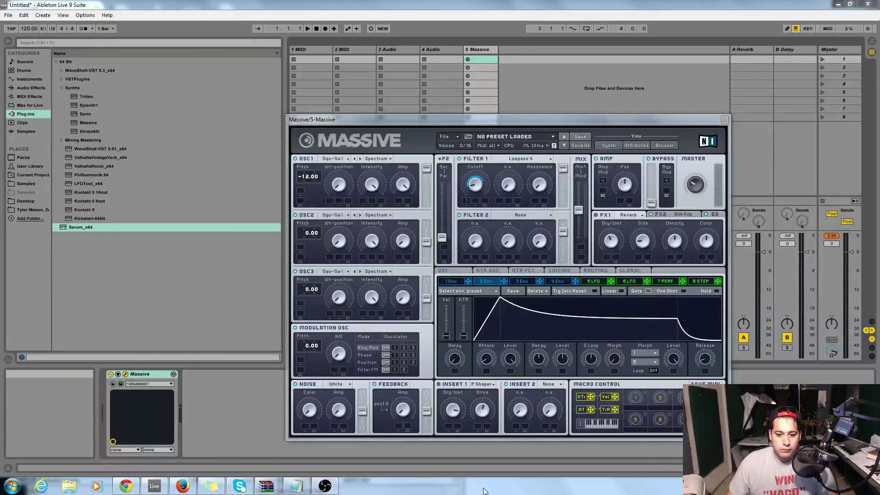